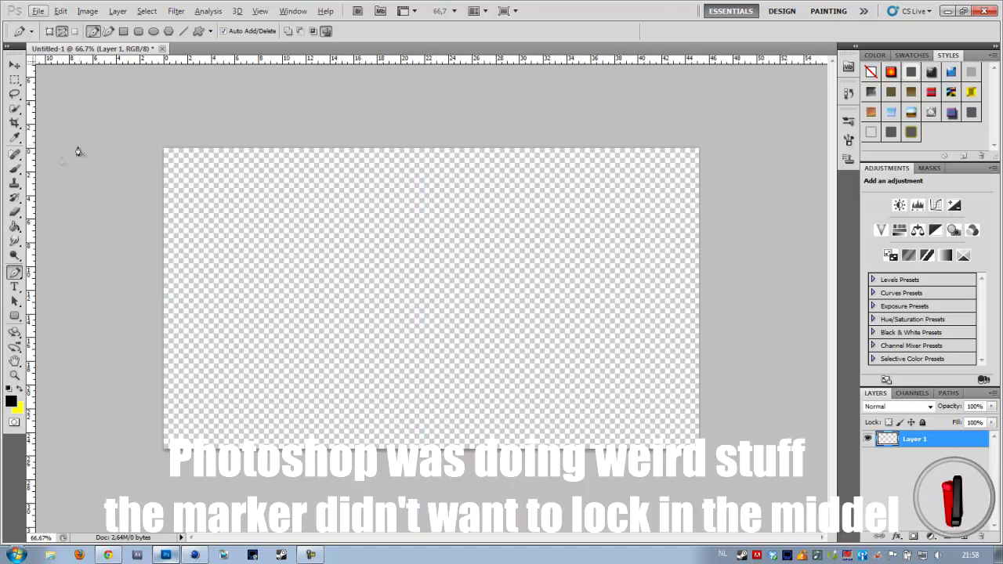
- Place a vertical guide at about 22 and a horizontal guide at about 12 on the rulers, crossing near the canvas centre
{"action": "left_click_drag", "start_coordinate": [37, 180], "coordinate": [424, 225]}
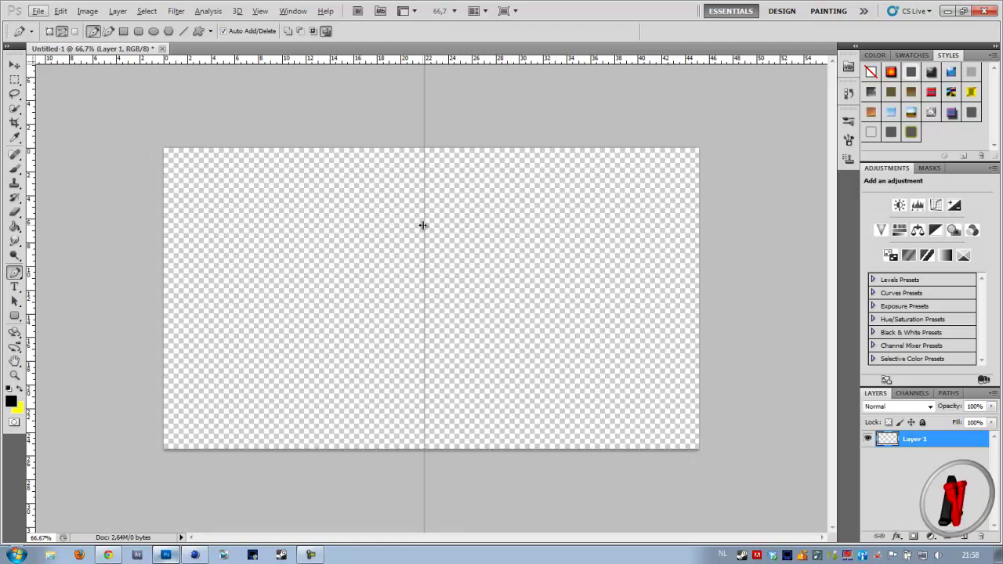
{"action": "left_click_drag", "start_coordinate": [426, 225], "coordinate": [425, 225]}
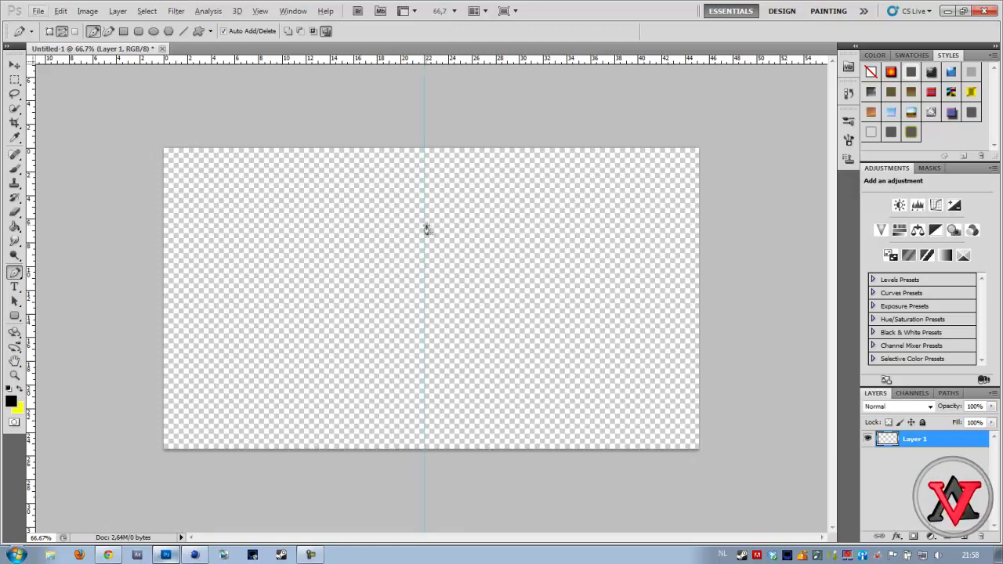
{"action": "left_click_drag", "start_coordinate": [344, 64], "coordinate": [337, 291]}
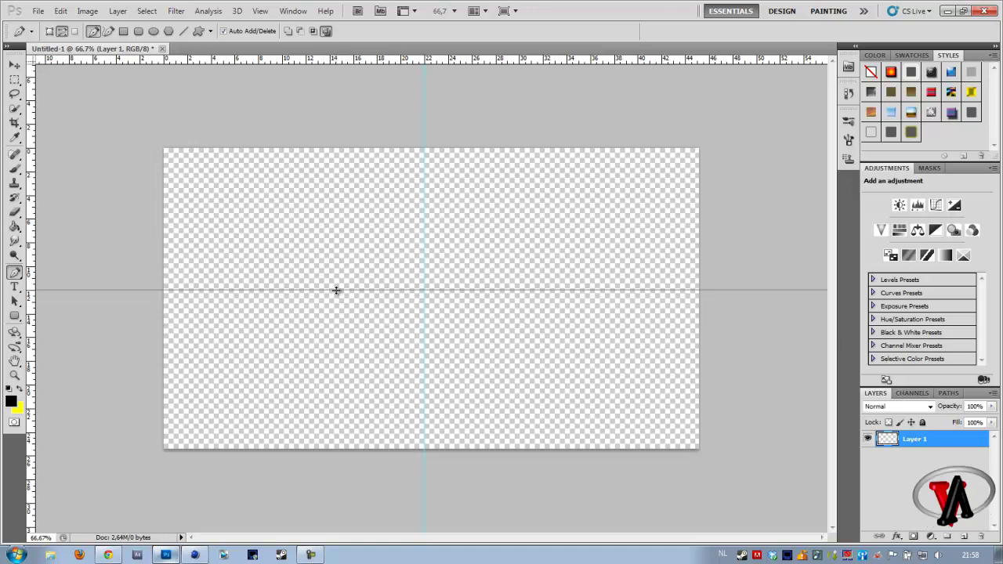
{"action": "left_click_drag", "start_coordinate": [336, 290], "coordinate": [336, 289]}
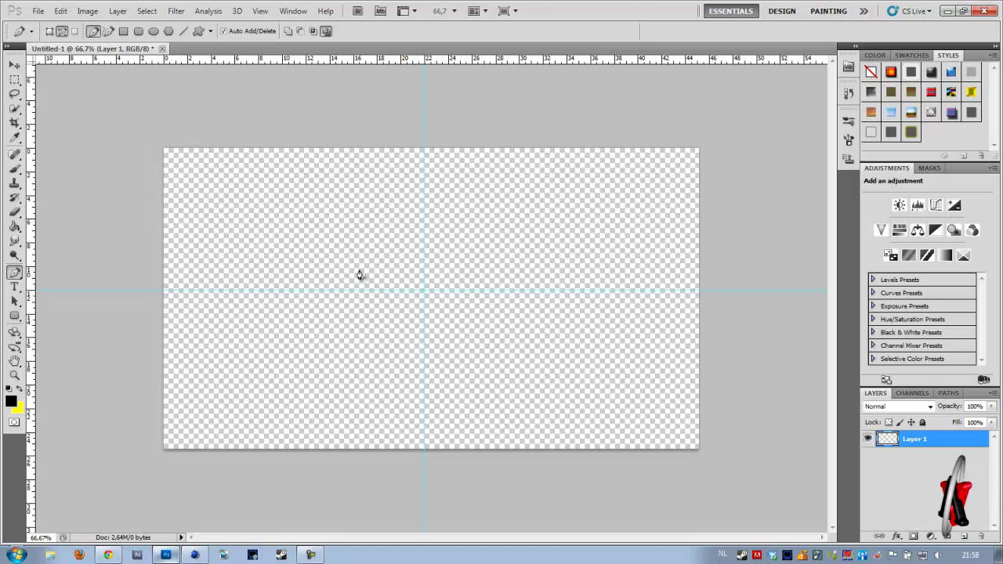
- Draw a closed curved blade path with the Pen tool, tapering to an upper-left tip and ending blunt near the guide intersection
{"action": "left_click", "coordinate": [346, 264]}
{"action": "left_click", "coordinate": [416, 291]}
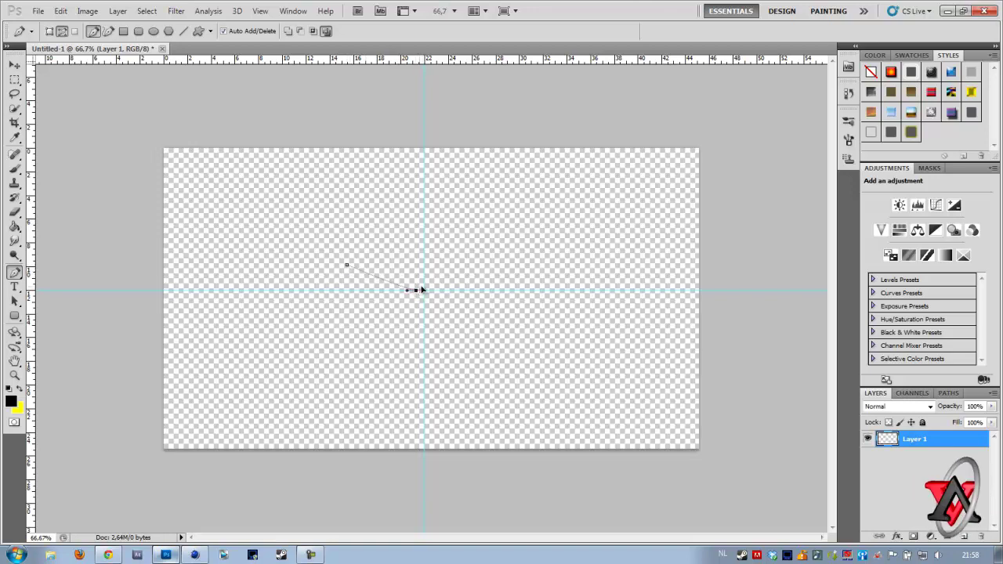
{"action": "left_click_drag", "start_coordinate": [432, 290], "coordinate": [448, 290]}
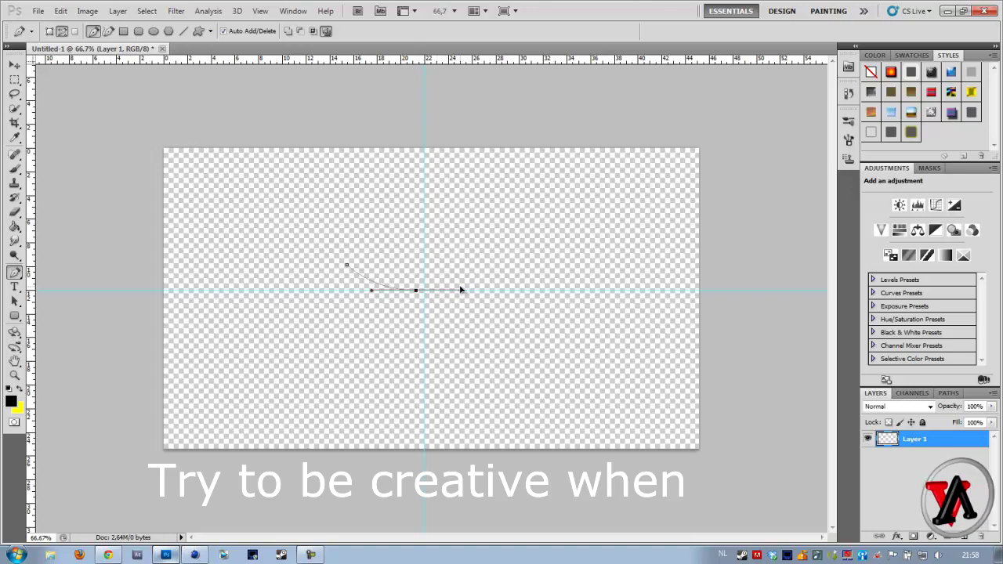
{"action": "left_click", "coordinate": [417, 320]}
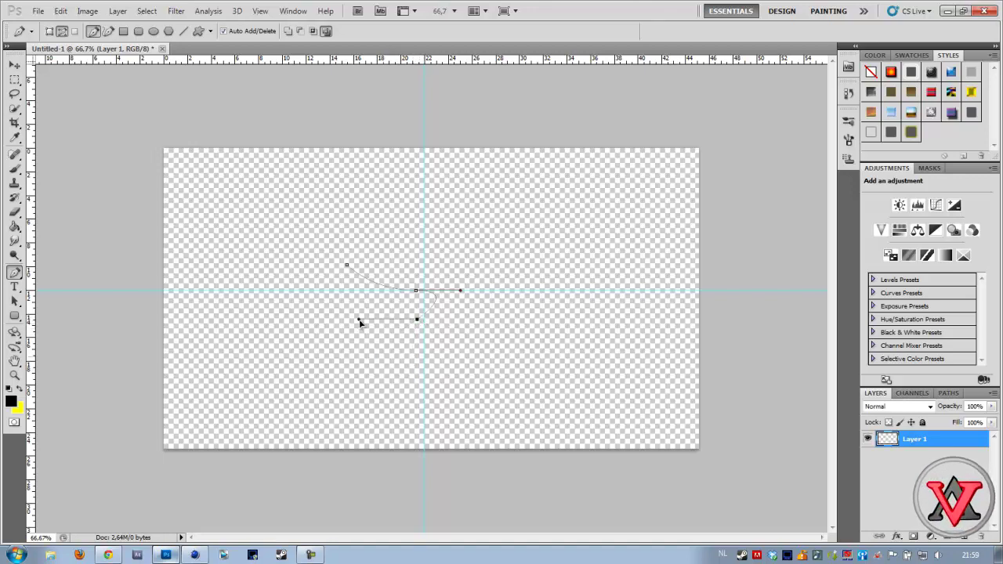
{"action": "left_click", "coordinate": [359, 321]}
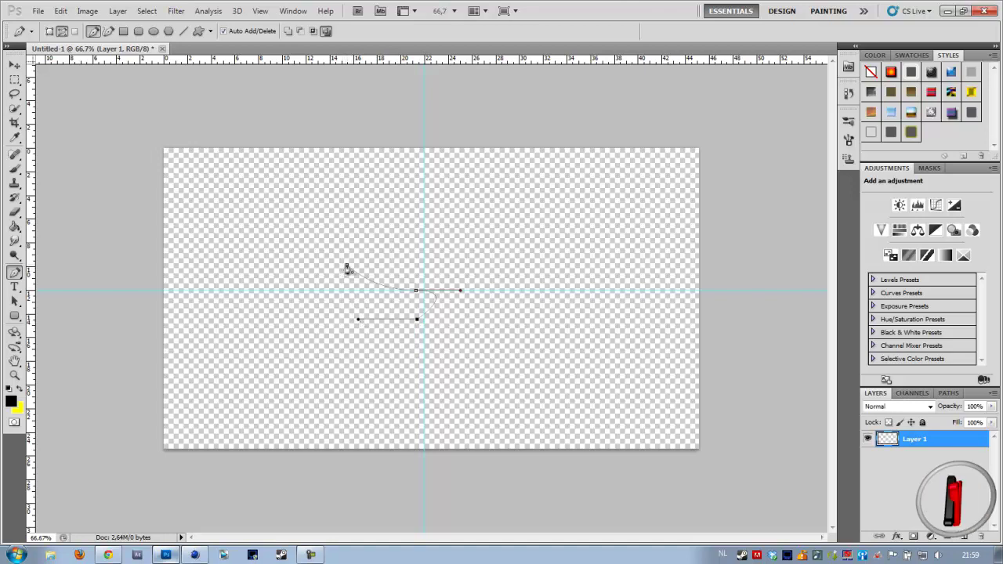
{"action": "left_click", "coordinate": [348, 270]}
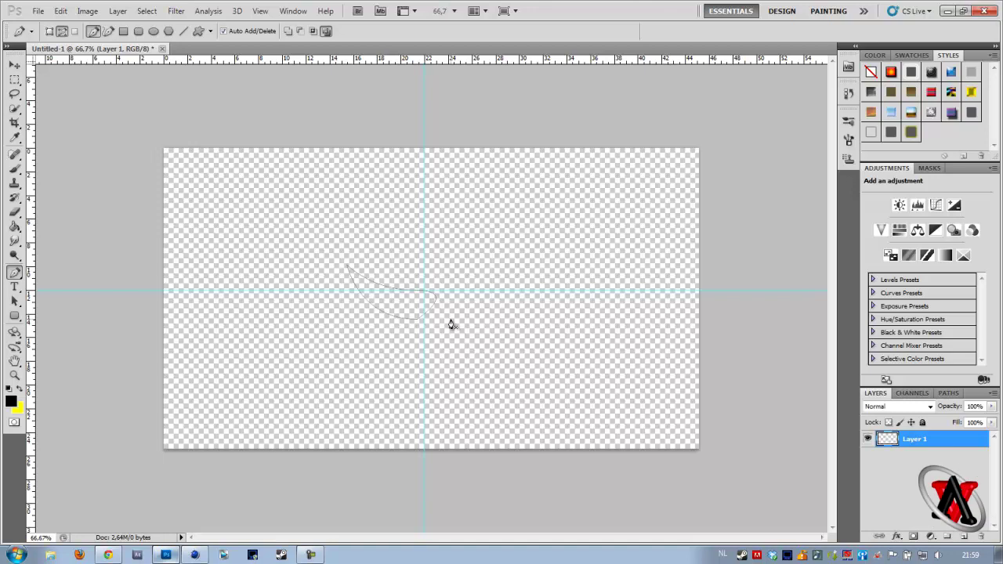
- Convert the blade path into a new anti-aliased selection with a feather radius of 0 pixels
{"action": "left_click", "coordinate": [14, 64]}
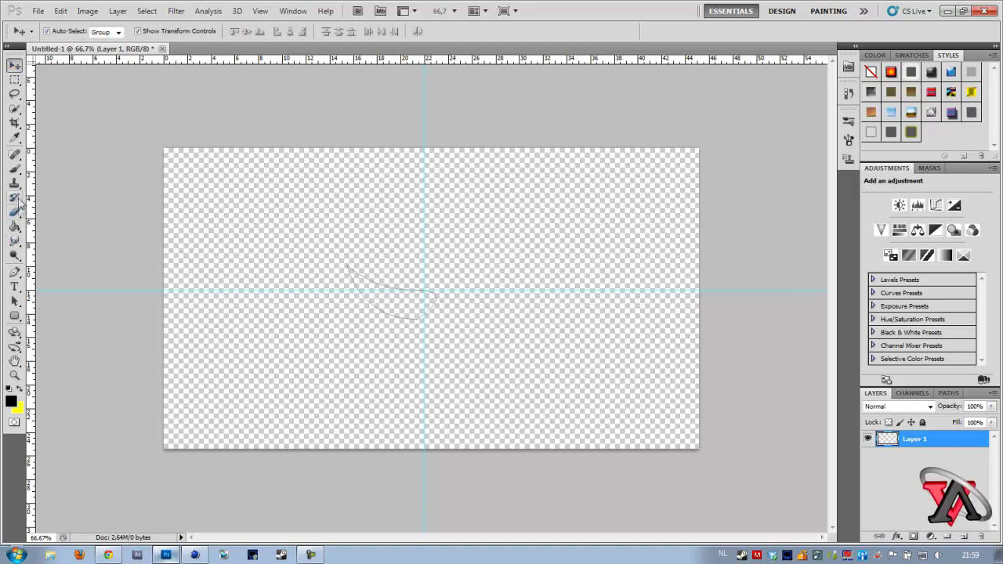
{"action": "left_click", "coordinate": [14, 272]}
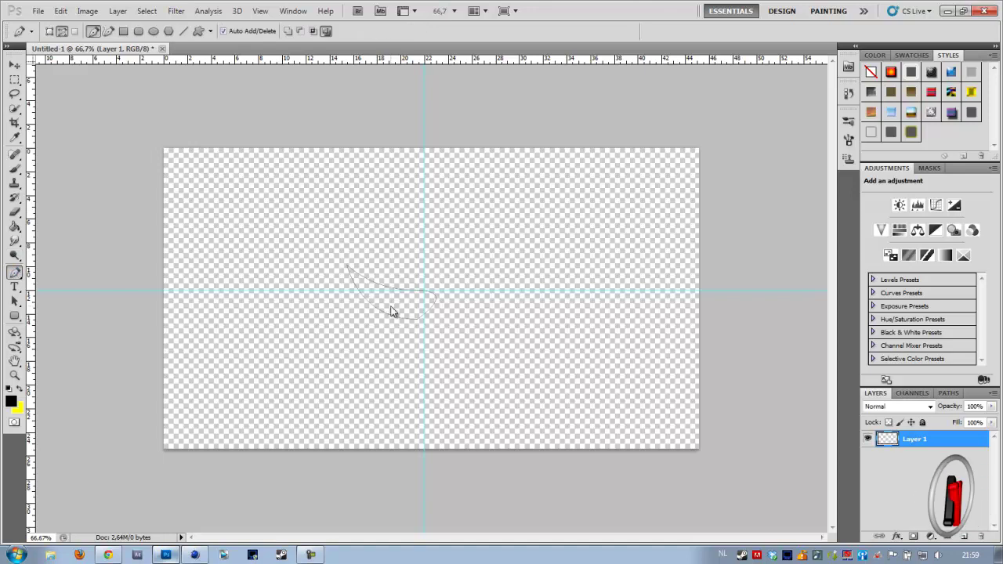
{"action": "right_click", "coordinate": [391, 308]}
{"action": "left_click", "coordinate": [440, 366]}
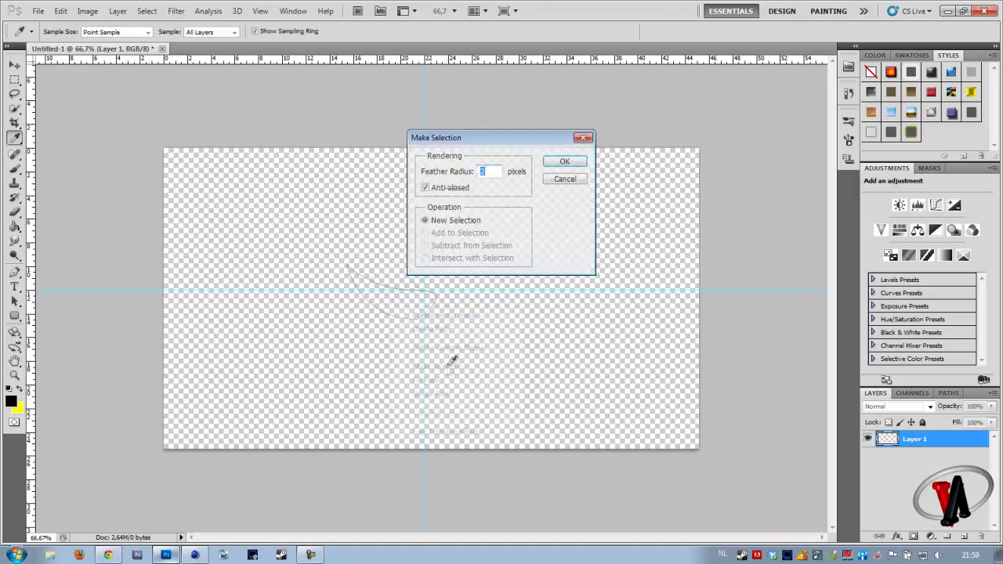
{"action": "type", "text": "0"}
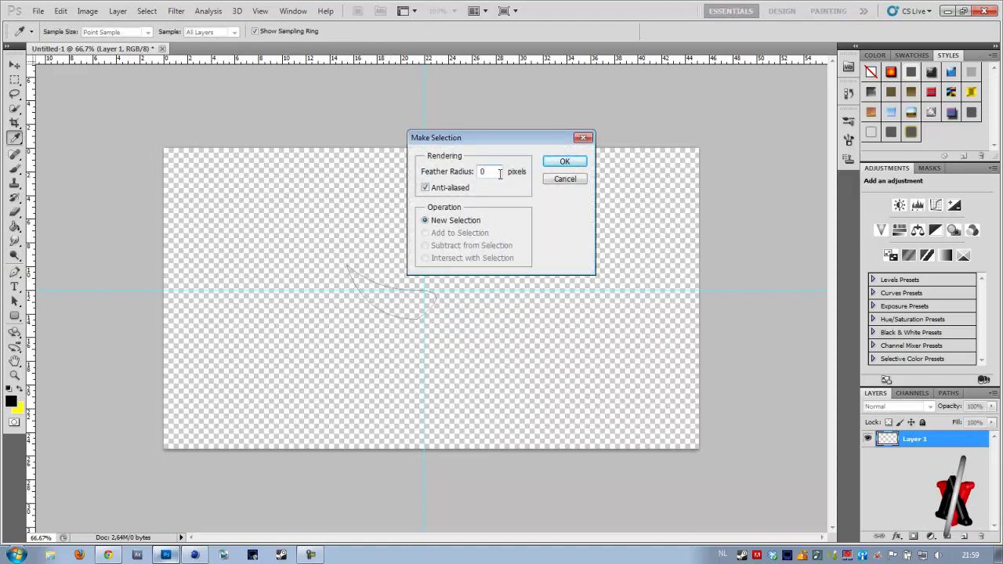
{"action": "left_click", "coordinate": [563, 161]}
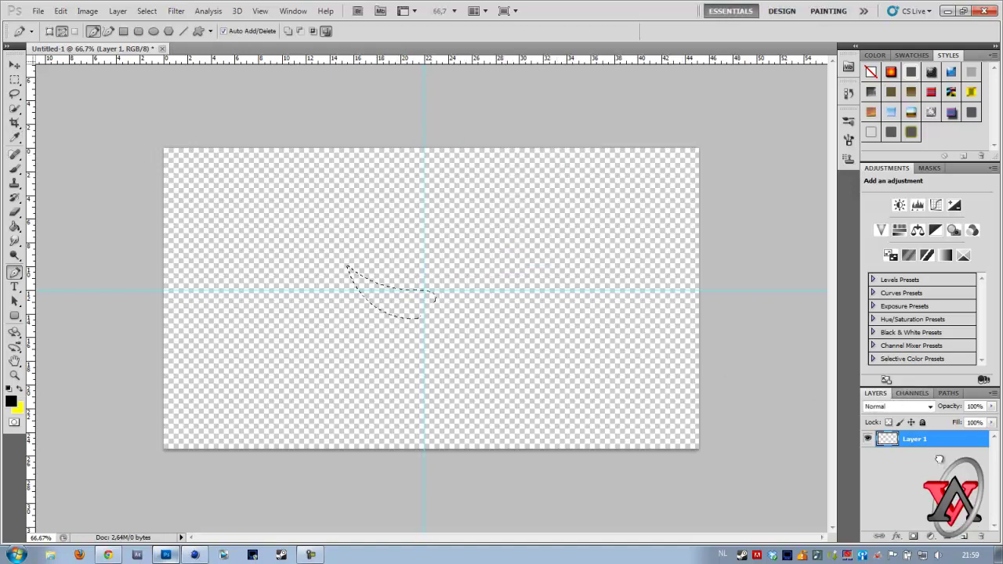
- Fill the blade selection with the black foreground colour using the Paint Bucket tool
{"action": "left_click", "coordinate": [15, 64]}
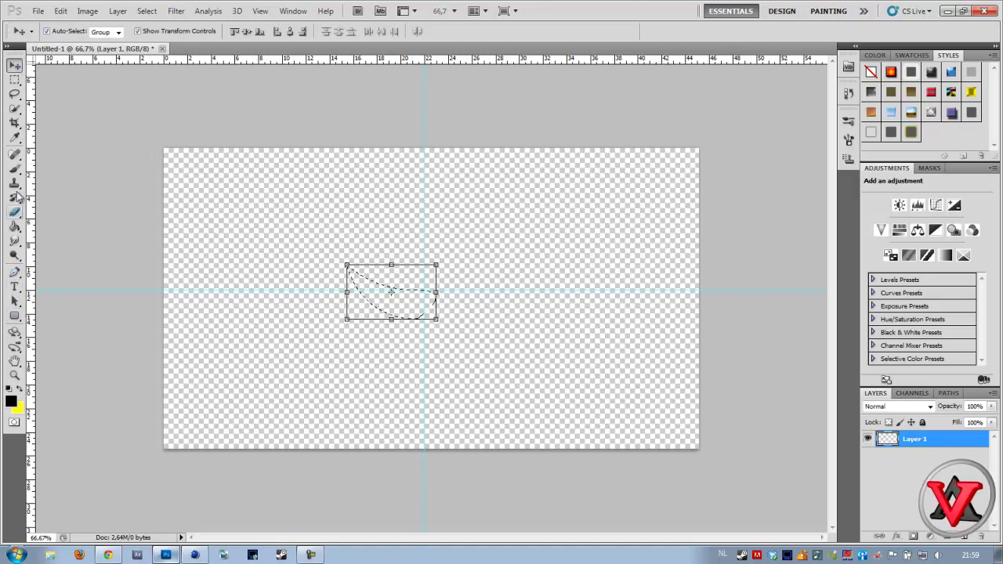
{"action": "left_click", "coordinate": [15, 227]}
{"action": "left_click", "coordinate": [388, 296]}
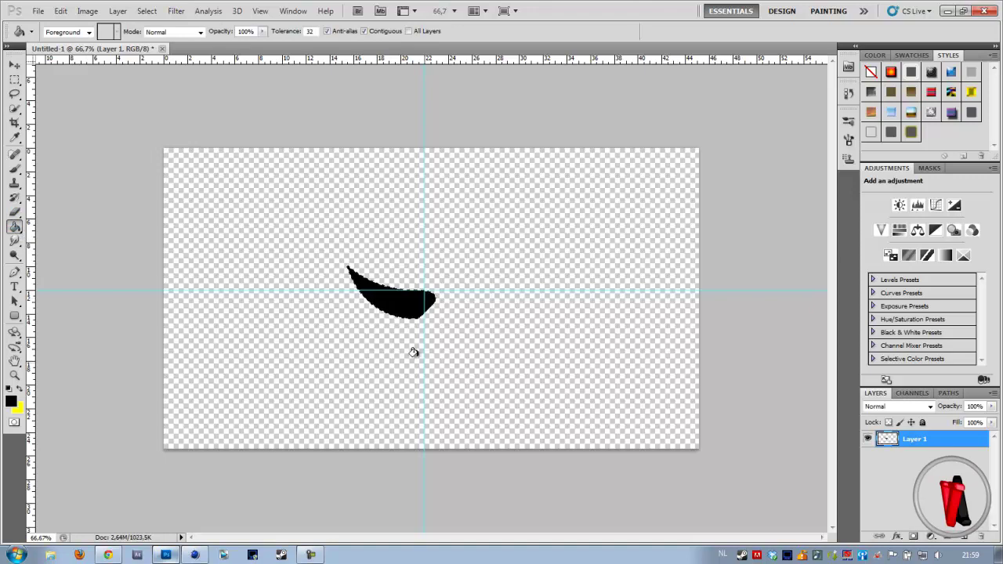
- Move the black blade so its blunt end touches the vertical guide, and duplicate it onto a new layer
{"action": "left_click", "coordinate": [15, 64]}
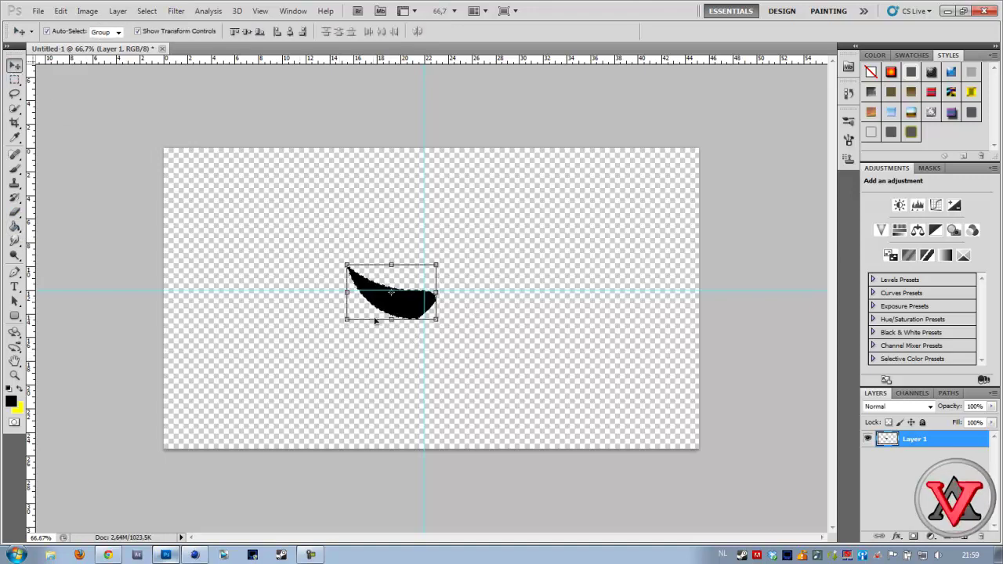
{"action": "left_click_drag", "start_coordinate": [406, 312], "coordinate": [395, 303]}
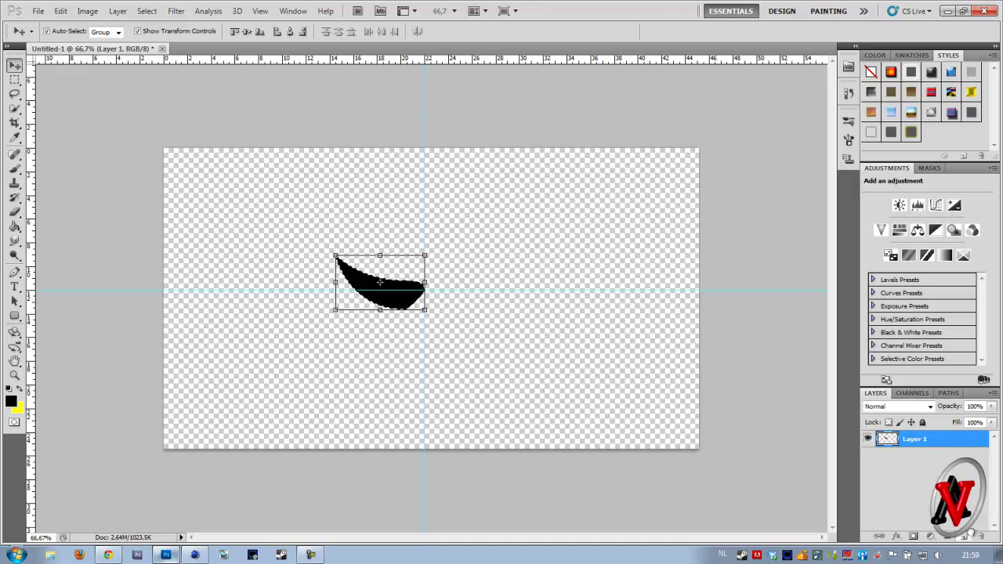
{"action": "key", "text": "ctrl+j"}
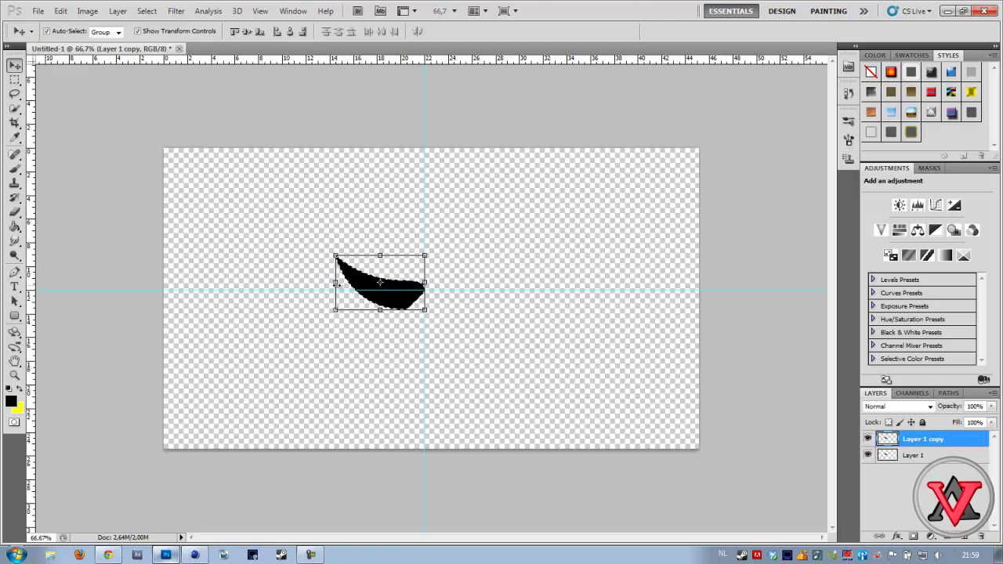
{"action": "key", "text": "ctrl+t"}
{"action": "left_click_drag", "start_coordinate": [336, 283], "coordinate": [511, 294]}
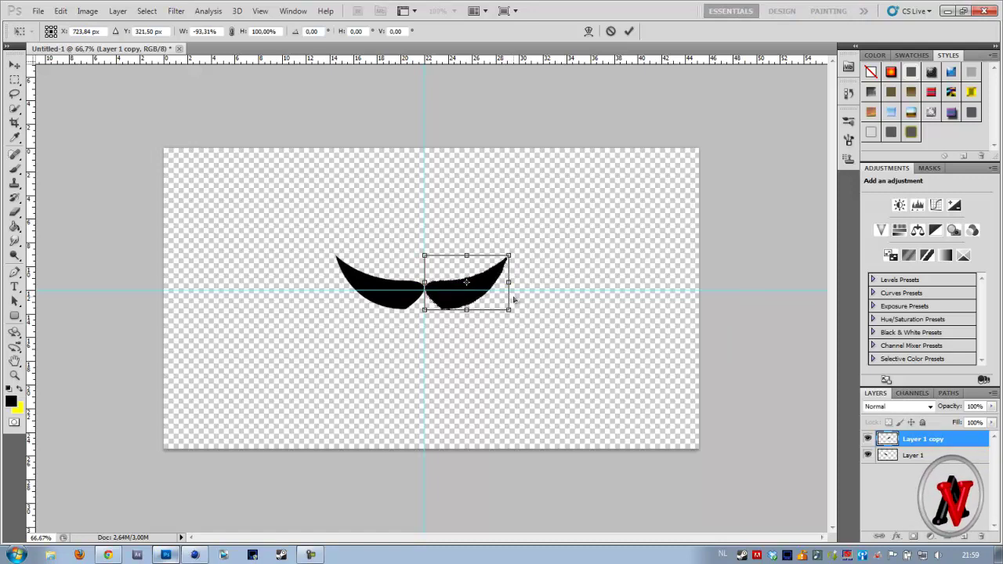
{"action": "key", "text": "Return"}
{"action": "key", "text": "ctrl+z"}
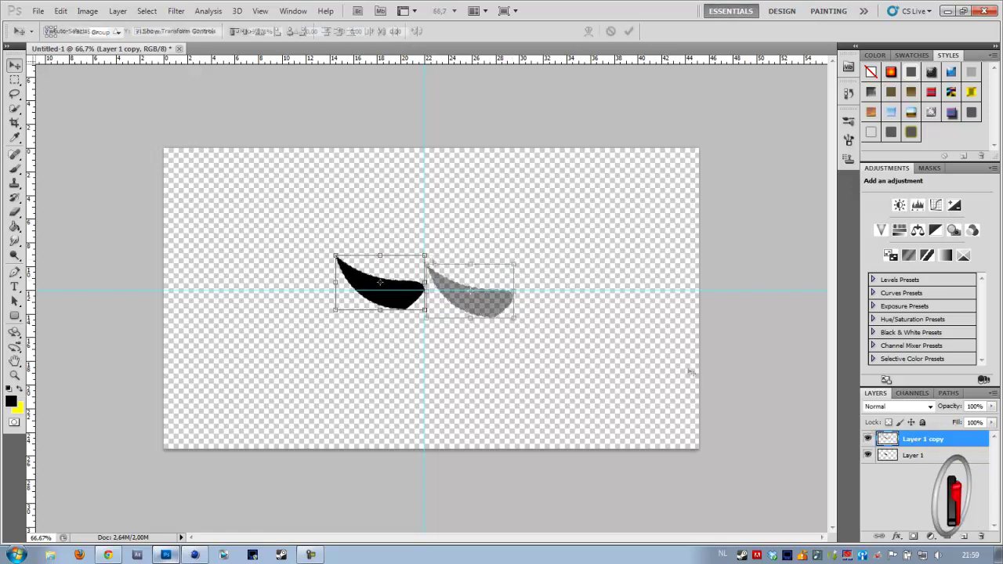
{"action": "key", "text": "ctrl+z"}
{"action": "key", "text": "ctrl+t"}
{"action": "left_click_drag", "start_coordinate": [336, 282], "coordinate": [548, 283]}
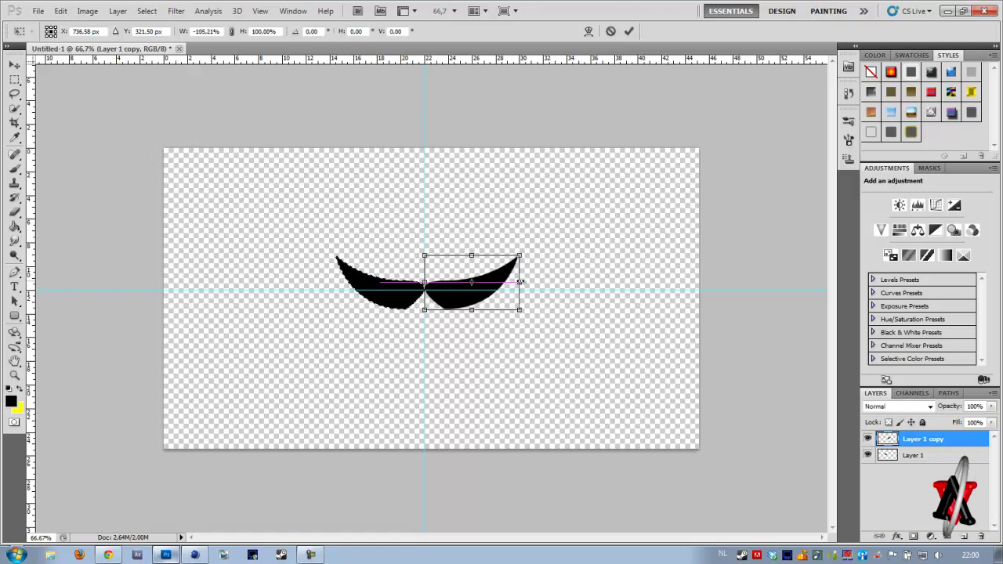
{"action": "key", "text": "Escape"}
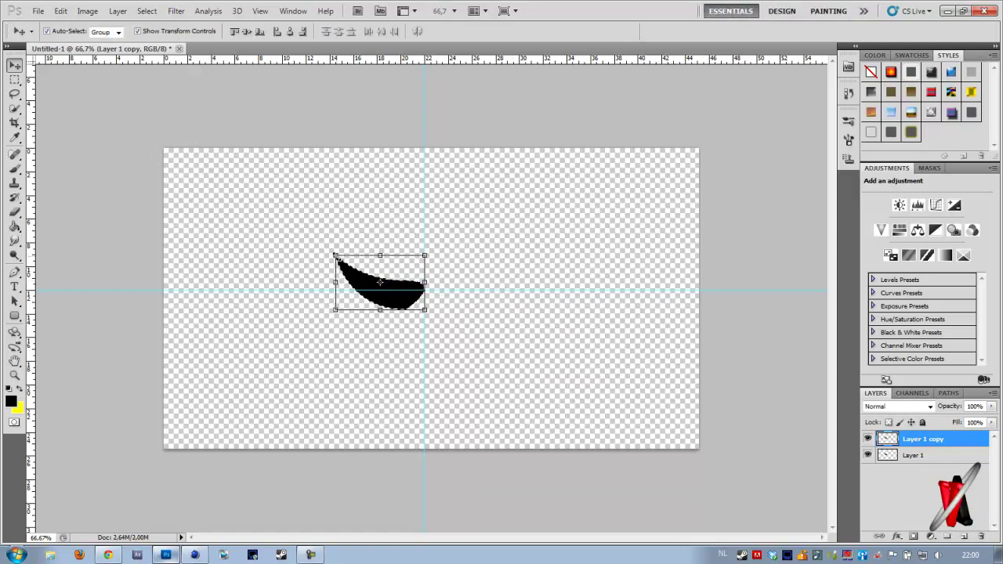
{"action": "left_click_drag", "start_coordinate": [400, 297], "coordinate": [483, 306]}
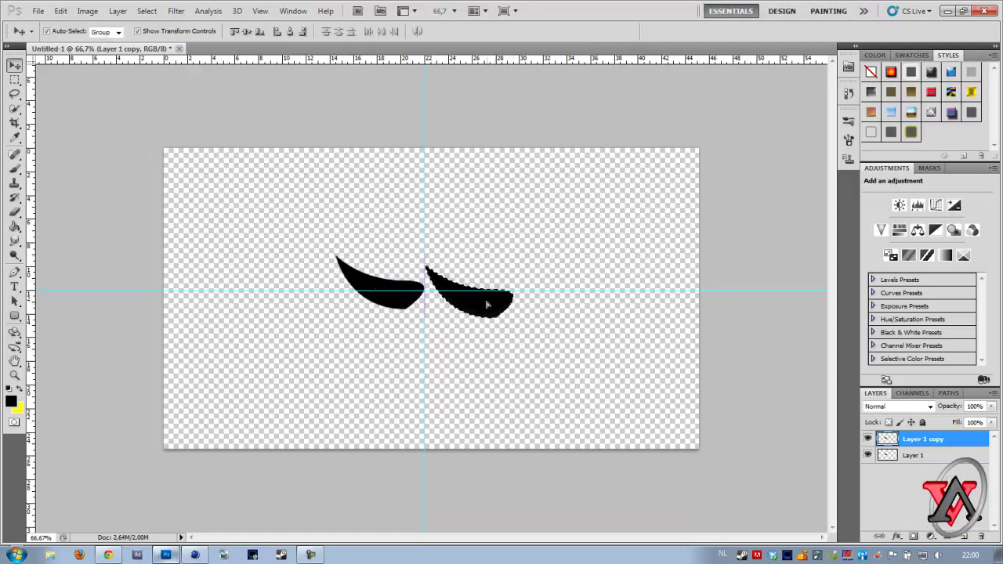
{"action": "right_click", "coordinate": [487, 292]}
{"action": "left_click", "coordinate": [439, 300]}
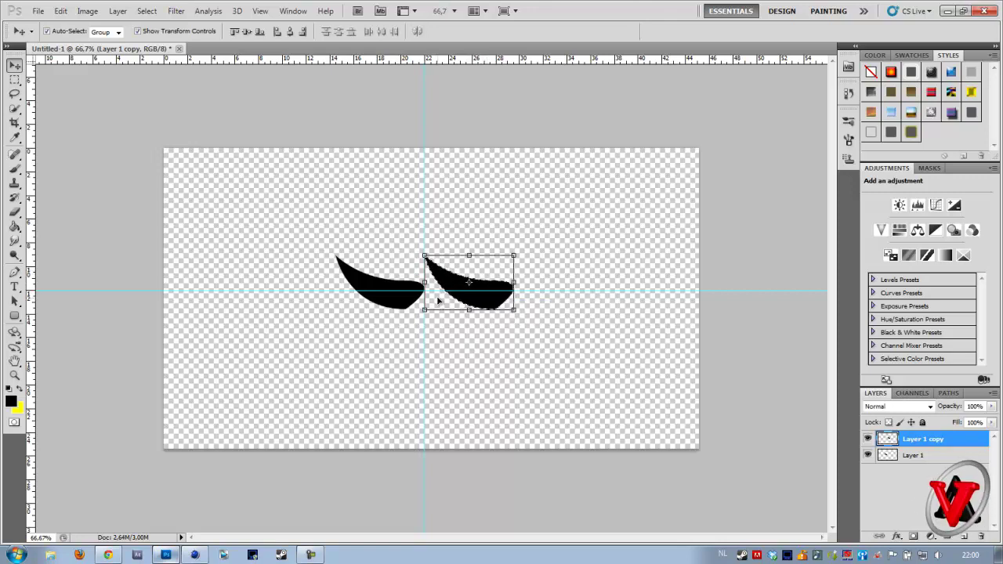
{"action": "key", "text": "ctrl+z"}
{"action": "right_click", "coordinate": [391, 289]}
- Deselect the blade outline and move the copied blade to the right, beside the original at the vertical guide
{"action": "left_click", "coordinate": [149, 11]}
{"action": "left_click", "coordinate": [157, 39]}
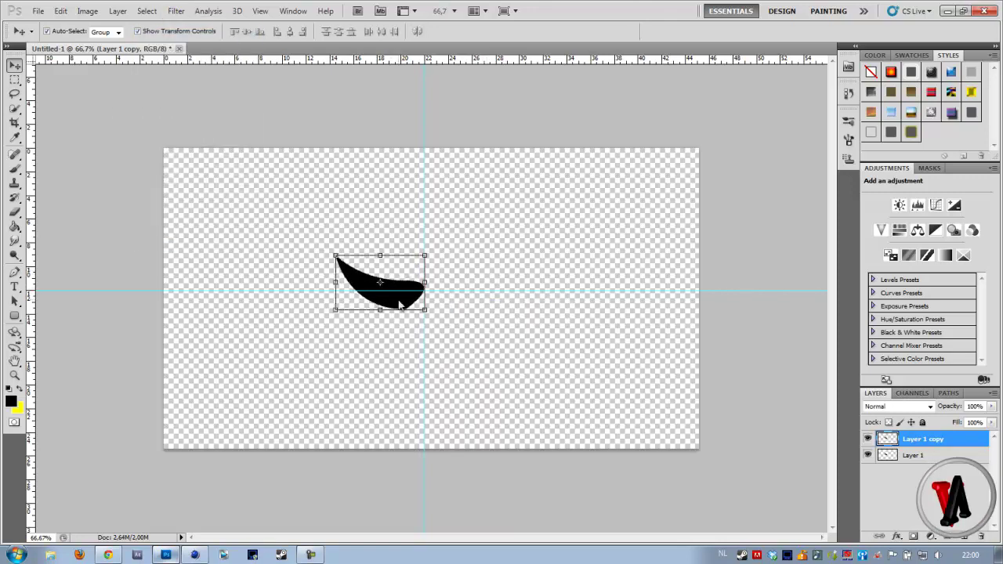
{"action": "right_click", "coordinate": [934, 439]}
{"action": "left_click", "coordinate": [397, 286]}
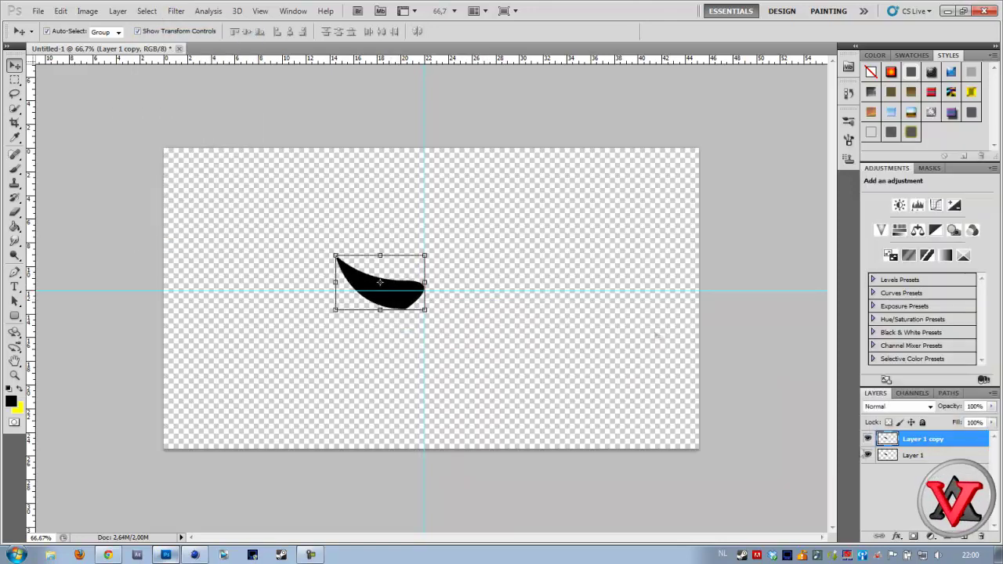
{"action": "right_click", "coordinate": [397, 286]}
{"action": "left_click", "coordinate": [425, 276]}
{"action": "left_click_drag", "start_coordinate": [405, 285], "coordinate": [487, 282]}
{"action": "right_click", "coordinate": [488, 282]}
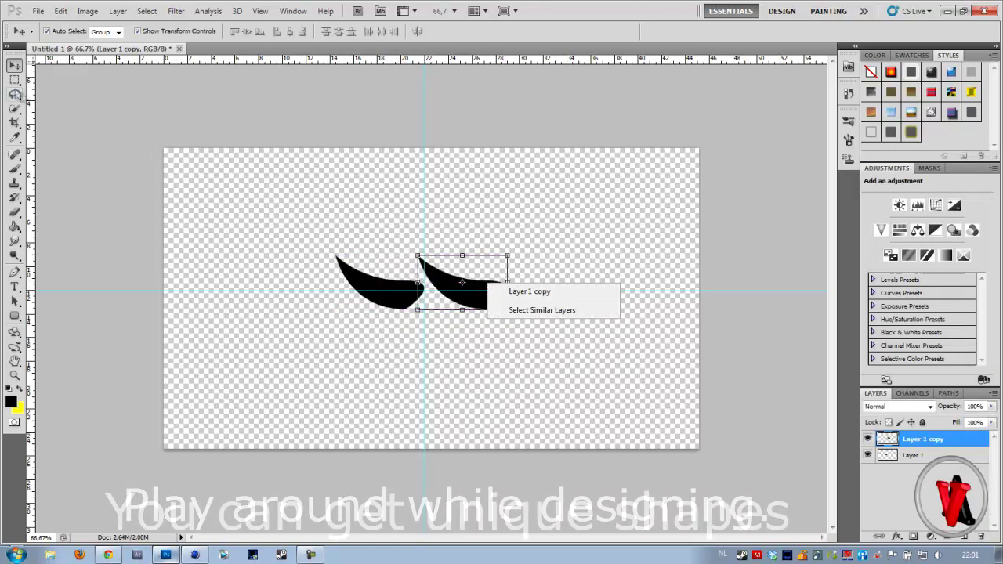
{"action": "left_click", "coordinate": [481, 273]}
- Rotate the copied blade about 180° and place it right of the vertical guide, opposite the original blade
{"action": "left_click_drag", "start_coordinate": [419, 255], "coordinate": [384, 350]}
{"action": "key", "text": "Return"}
{"action": "left_click", "coordinate": [385, 289], "text": "shift"}
{"action": "left_click", "coordinate": [394, 288]}
{"action": "left_click_drag", "start_coordinate": [396, 288], "coordinate": [486, 297]}
{"action": "left_click", "coordinate": [939, 439]}
{"action": "key", "text": "ctrl+t"}
{"action": "key", "text": "Return"}
{"action": "left_click_drag", "start_coordinate": [400, 363], "coordinate": [404, 290]}
- Duplicate a blade, rotate the copy to point upward, and position it as the upper arm above the guide intersection
{"action": "left_click_drag", "start_coordinate": [966, 537], "coordinate": [965, 537]}
{"action": "mouse_move", "coordinate": [328, 250]}
{"action": "left_mouse_down"}
{"action": "mouse_move", "coordinate": [367, 222]}
{"action": "mouse_move", "coordinate": [330, 246]}
{"action": "left_mouse_up"}
{"action": "left_click_drag", "start_coordinate": [396, 290], "coordinate": [395, 279]}
{"action": "left_click_drag", "start_coordinate": [329, 244], "coordinate": [385, 217]}
{"action": "left_click_drag", "start_coordinate": [377, 259], "coordinate": [417, 227]}
{"action": "key", "text": "Return"}
- Duplicate the original blade, rotate the copy about -90.7°, and position it as the lower arm below the guide intersection
{"action": "left_click_drag", "start_coordinate": [960, 472], "coordinate": [965, 537]}
{"action": "left_click_drag", "start_coordinate": [367, 287], "coordinate": [395, 352]}
{"action": "left_click_drag", "start_coordinate": [461, 311], "coordinate": [444, 385]}
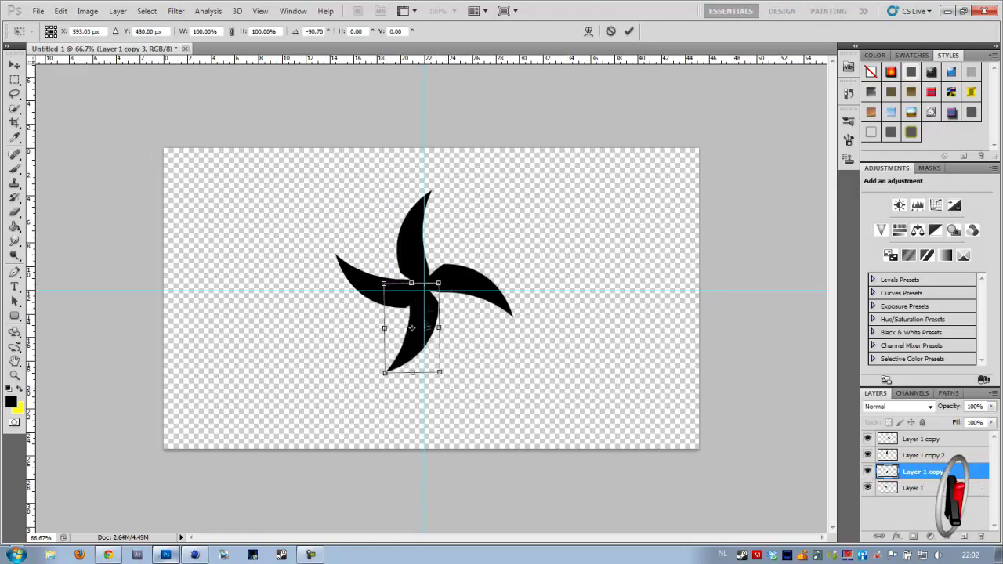
{"action": "key", "text": "Return"}
- Shift the blades toward the guide intersection so that all four arms join at the centre
{"action": "left_click_drag", "start_coordinate": [410, 264], "coordinate": [414, 286]}
{"action": "left_click_drag", "start_coordinate": [459, 286], "coordinate": [441, 309]}
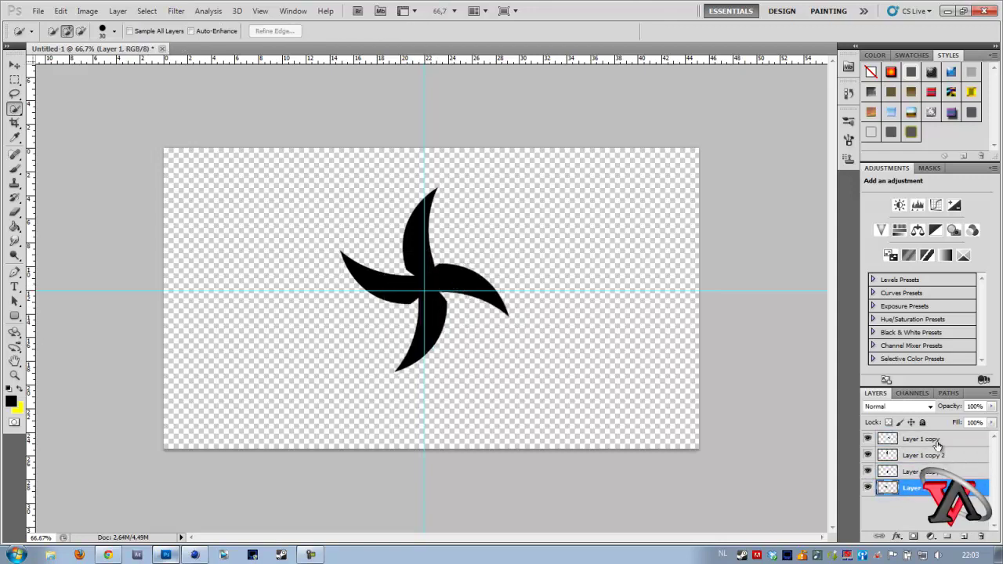
- Merge Layer 1 and its three copies into a single layer
{"action": "left_click", "coordinate": [937, 446], "text": "shift"}
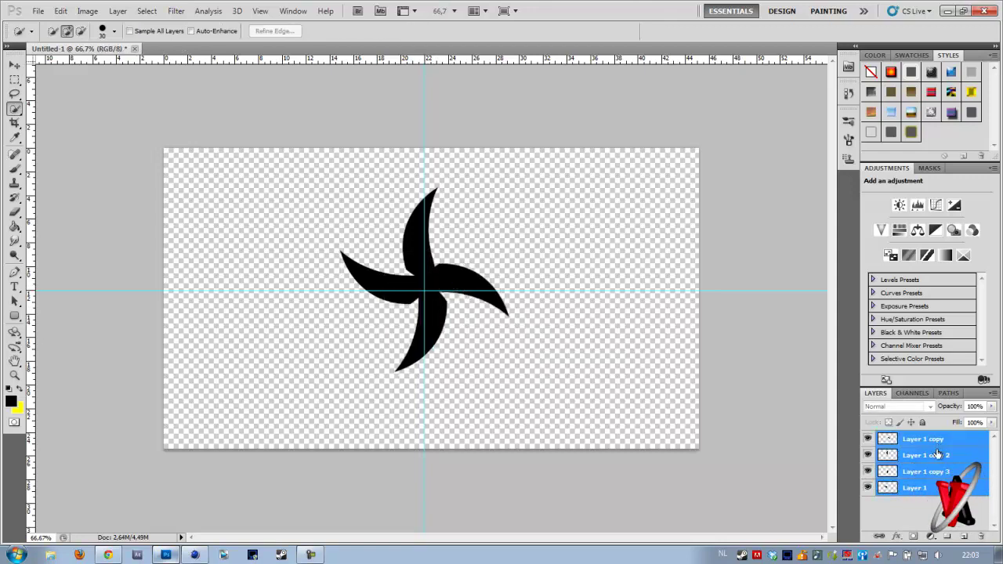
{"action": "right_click", "coordinate": [938, 449]}
{"action": "left_click", "coordinate": [926, 414]}
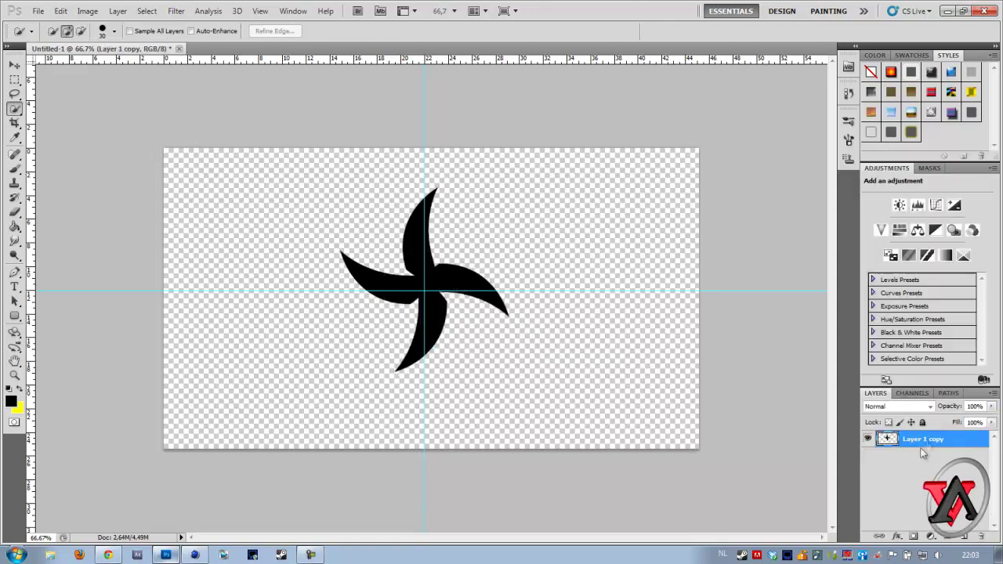
- Load the merged pinwheel layer's outline as a selection and make a work path from it
{"action": "left_click", "coordinate": [888, 440], "text": "ctrl"}
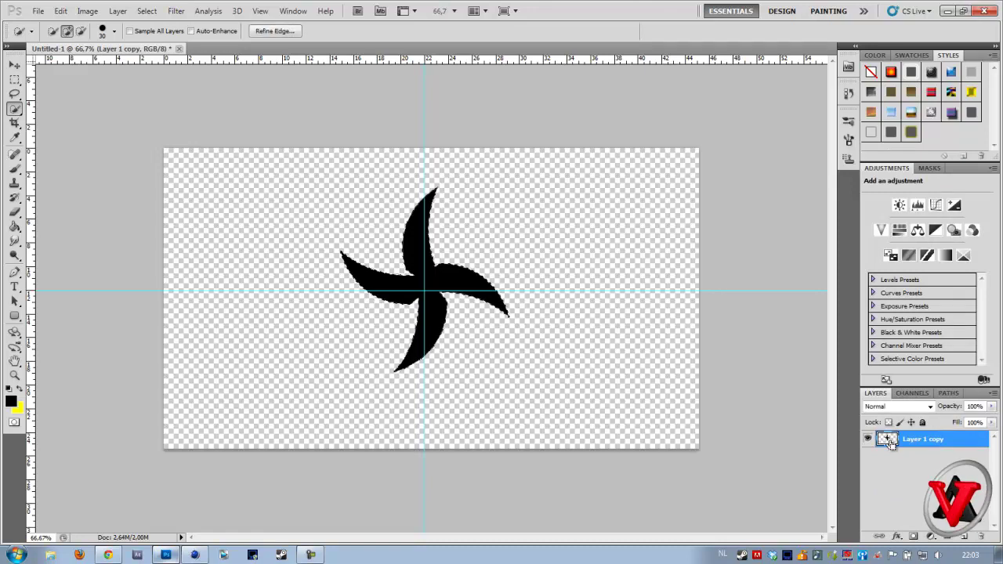
{"action": "left_click", "coordinate": [948, 391]}
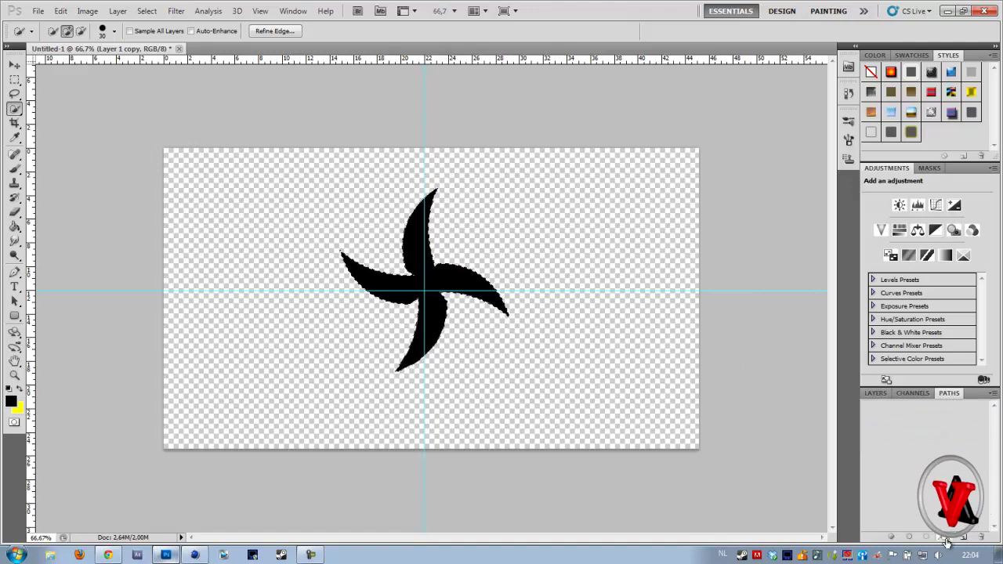
{"action": "left_click", "coordinate": [945, 538]}
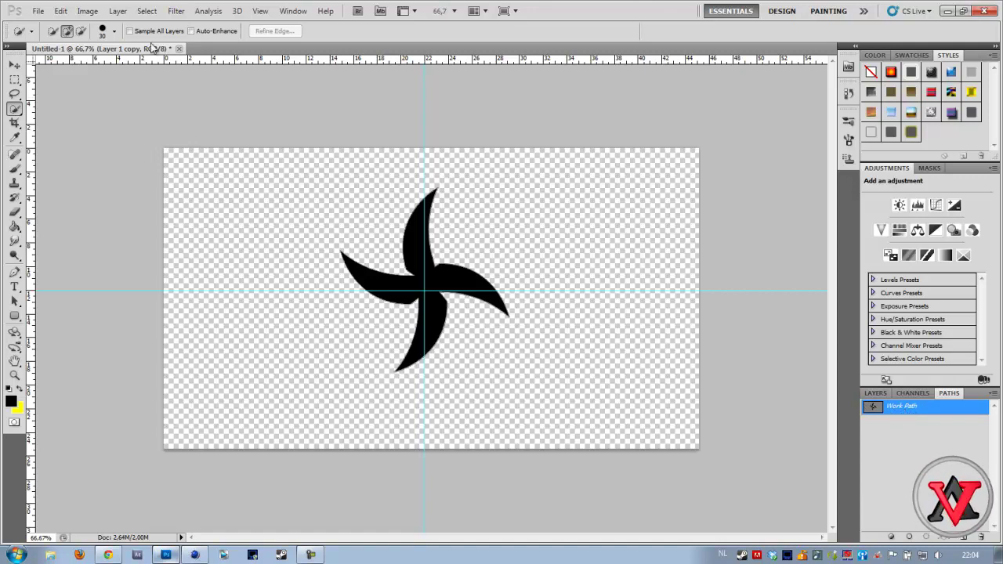
- Export the pinwheel's work path to the desktop as an Illustrator file named "2d layer for logo"
{"action": "left_click", "coordinate": [39, 10]}
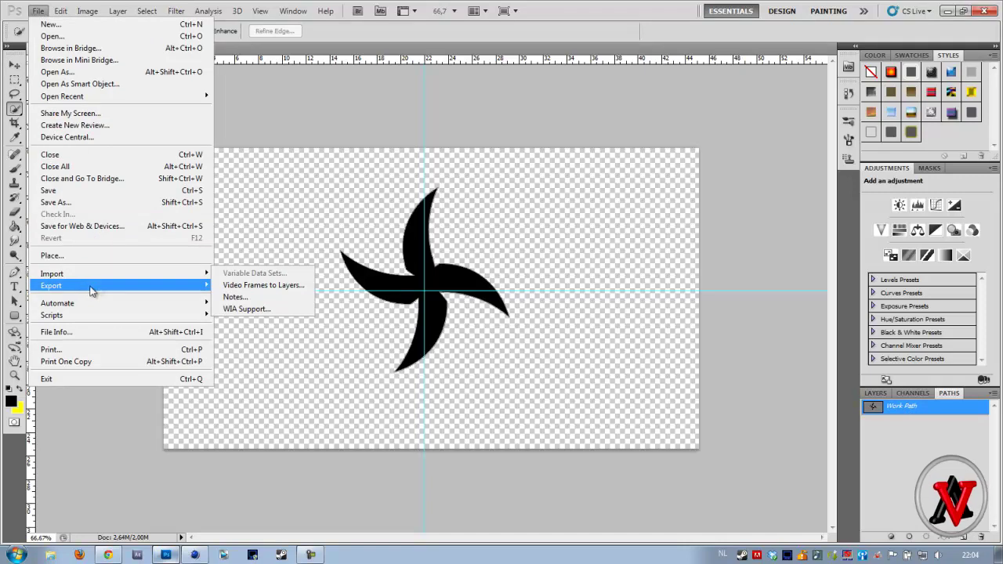
{"action": "left_click", "coordinate": [247, 301]}
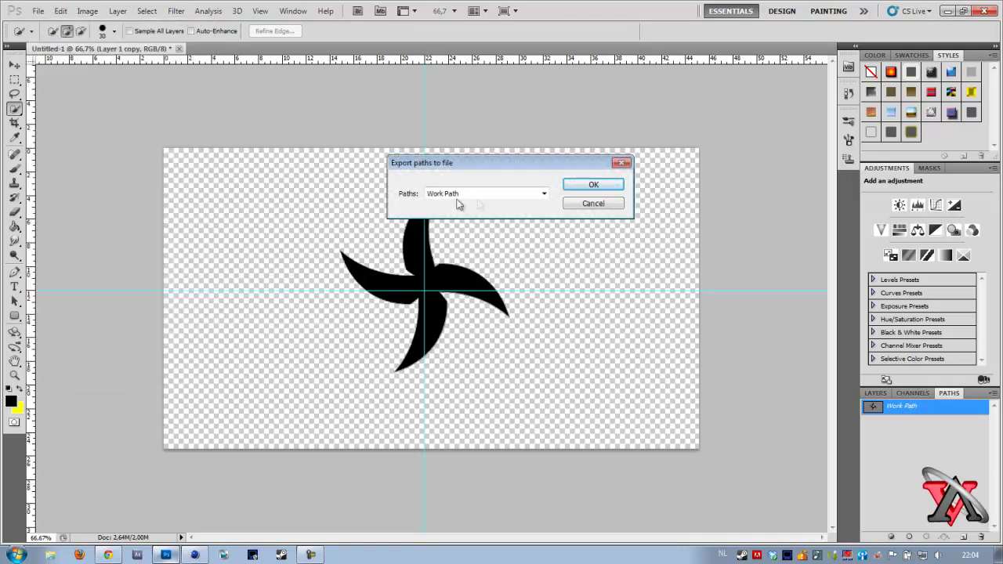
{"action": "left_click", "coordinate": [593, 185]}
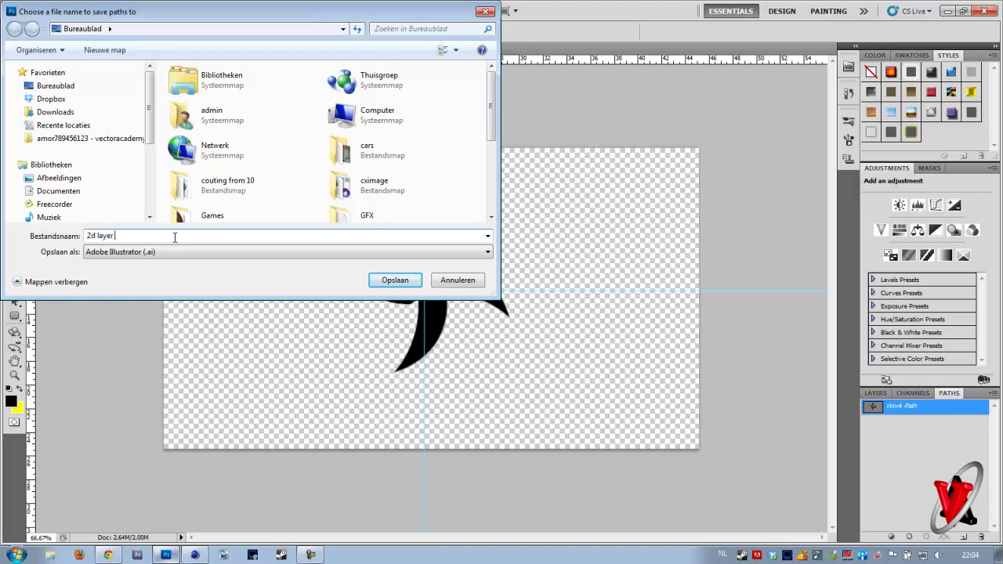
{"action": "key", "text": "Return"}
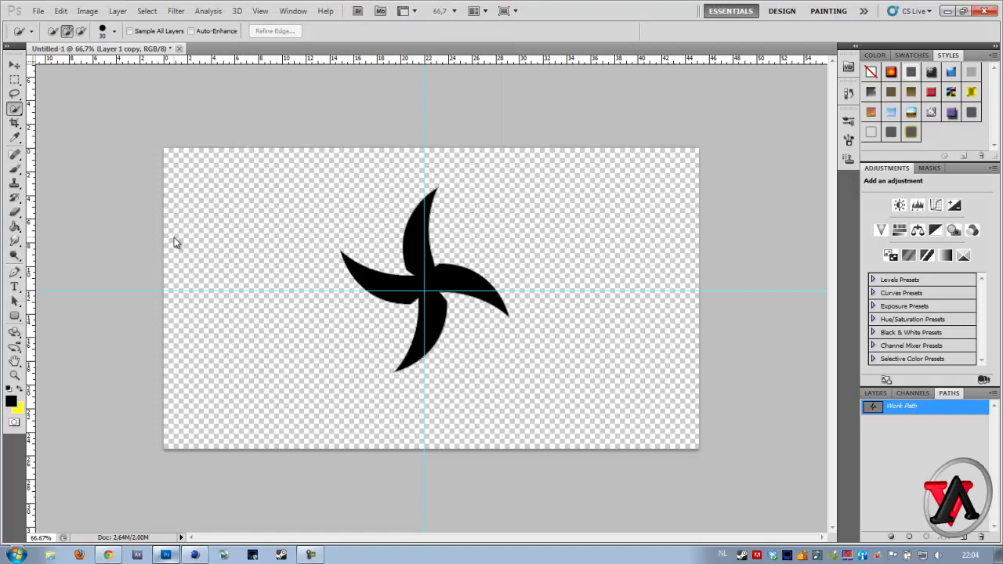
- Switch to Cinema 4D and delete the existing light and the extruded background object from the scene
{"action": "left_click", "coordinate": [195, 555]}
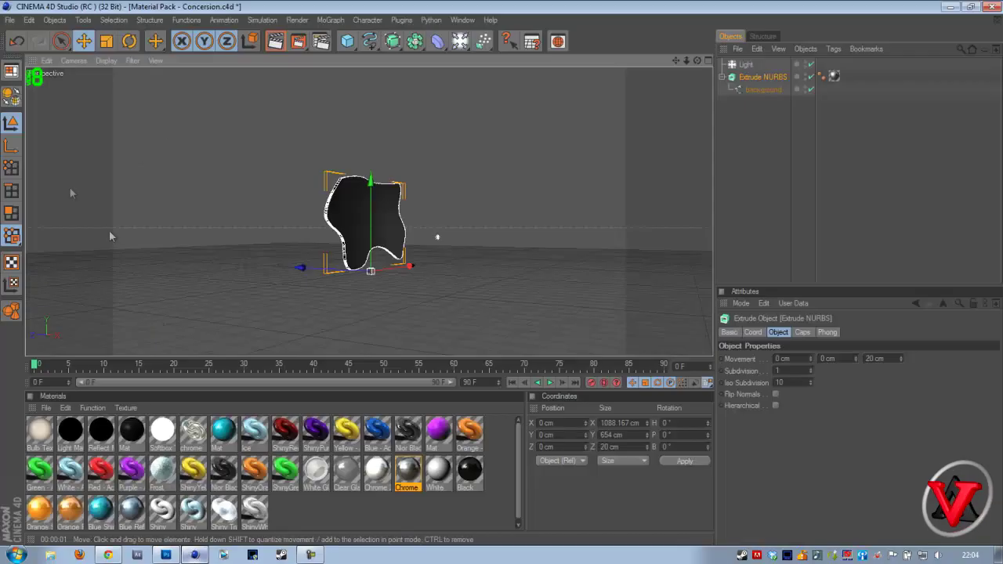
{"action": "left_click", "coordinate": [758, 69]}
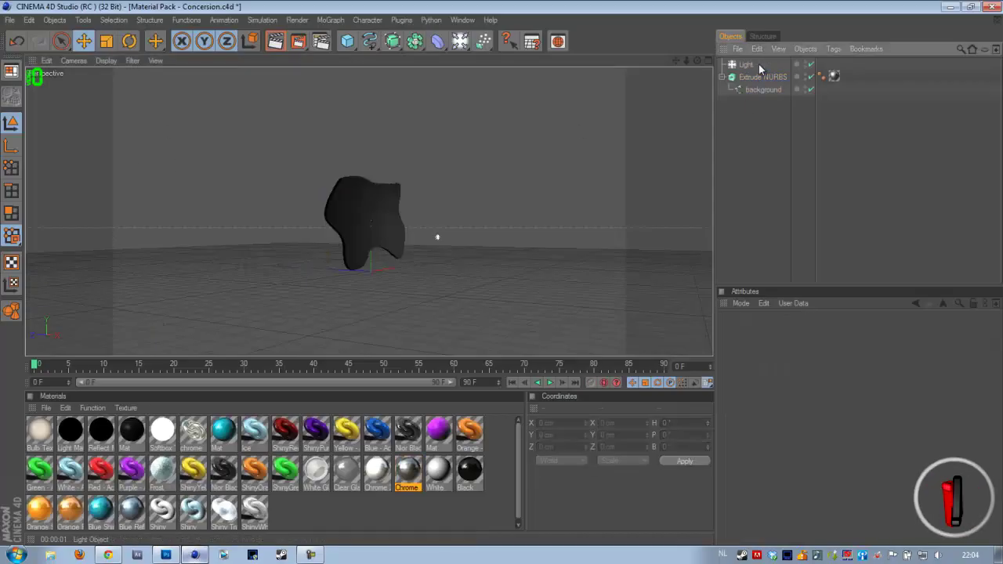
{"action": "left_click", "coordinate": [745, 66]}
{"action": "key", "text": "Delete"}
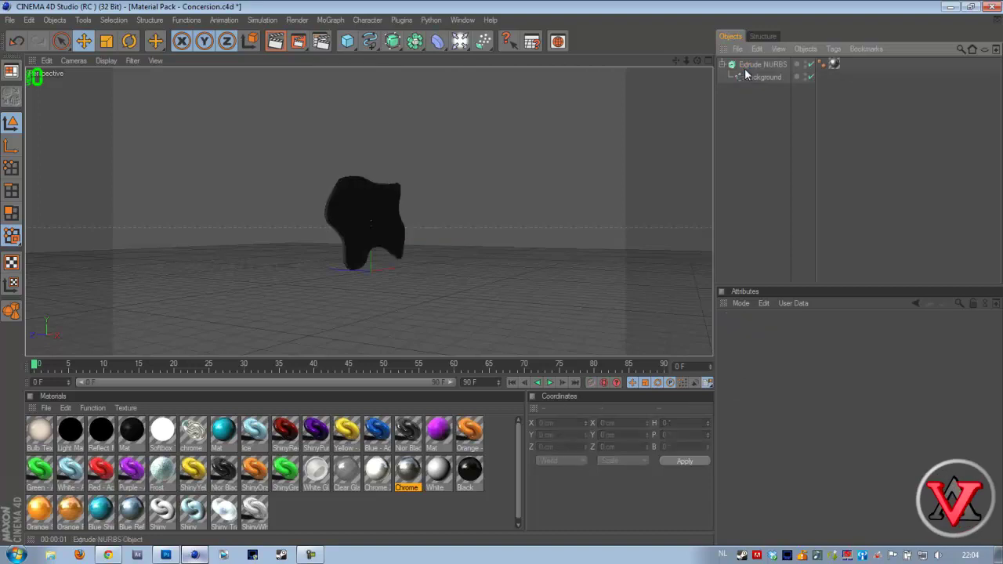
{"action": "left_click", "coordinate": [759, 66]}
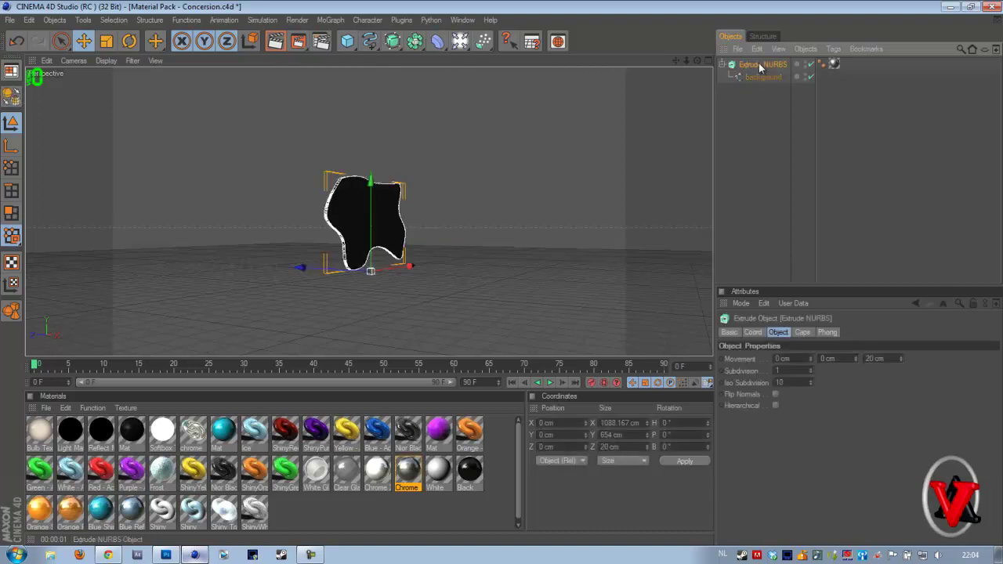
{"action": "key", "text": "Delete"}
{"action": "left_click", "coordinate": [192, 555]}
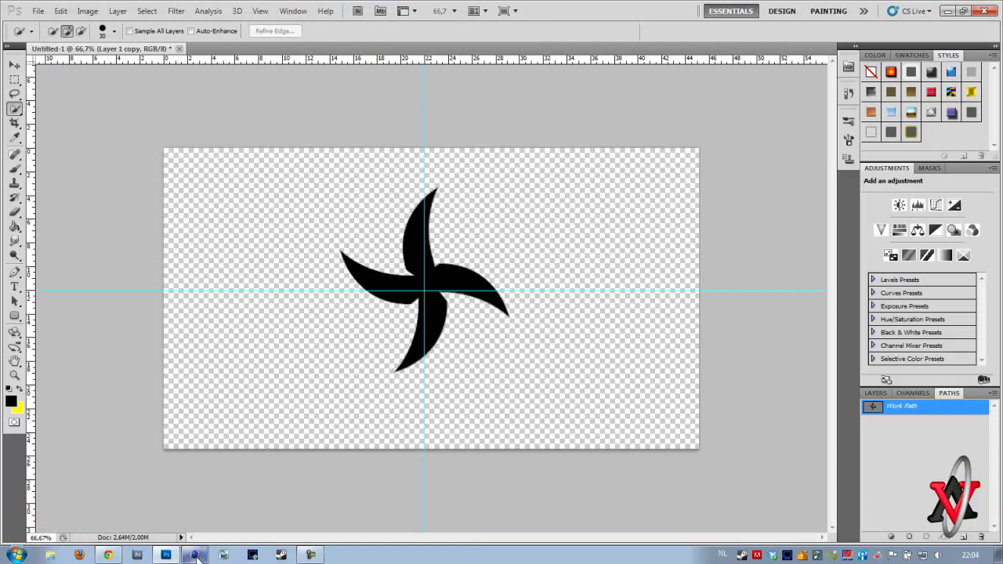
{"action": "left_click", "coordinate": [195, 555]}
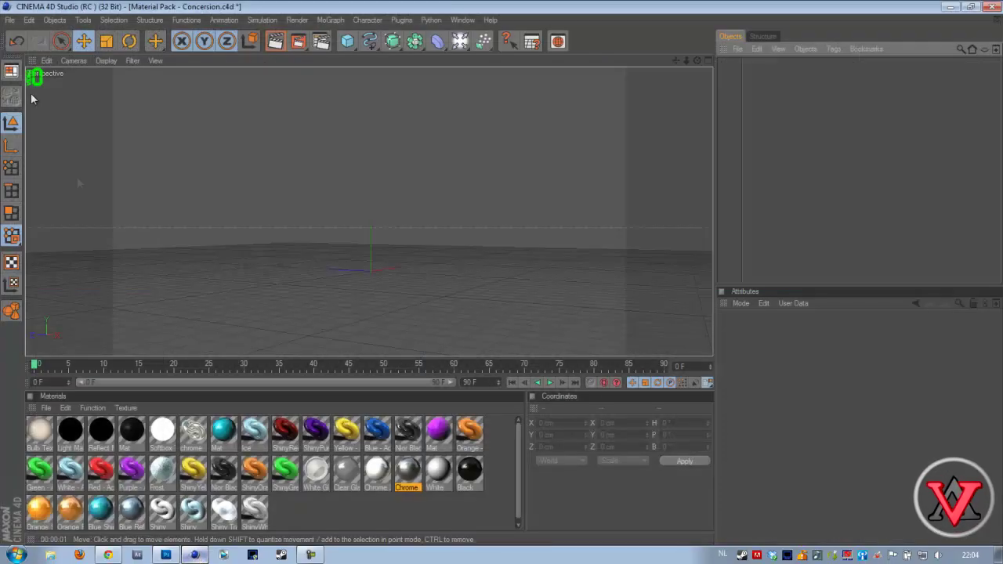
- Merge "2d layer for logo.ai" into the scene at a scale of 1 centimetre with connected splines
{"action": "left_click", "coordinate": [10, 20]}
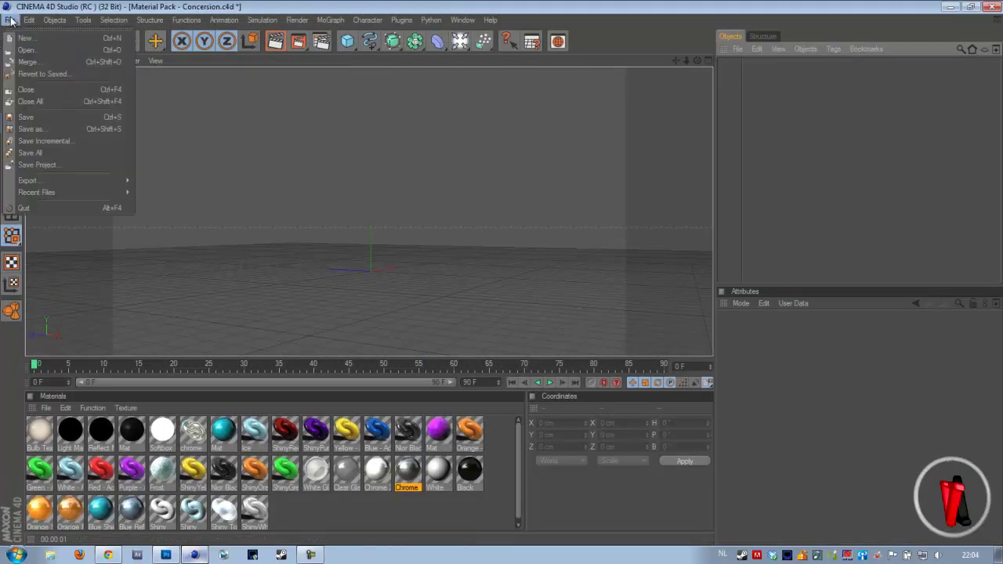
{"action": "left_click", "coordinate": [49, 61]}
{"action": "left_click_drag", "start_coordinate": [487, 97], "coordinate": [494, 160]}
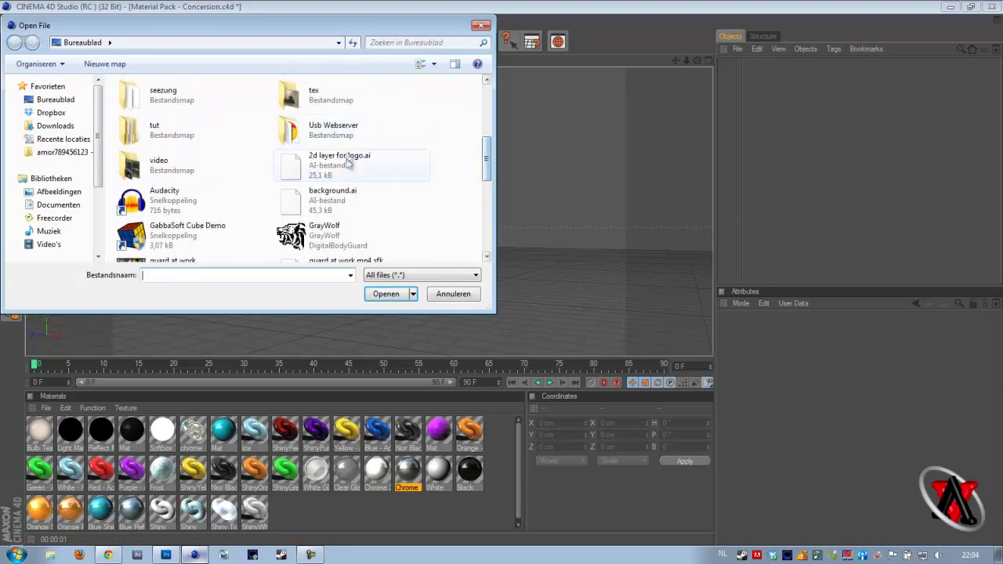
{"action": "double_click", "coordinate": [346, 156]}
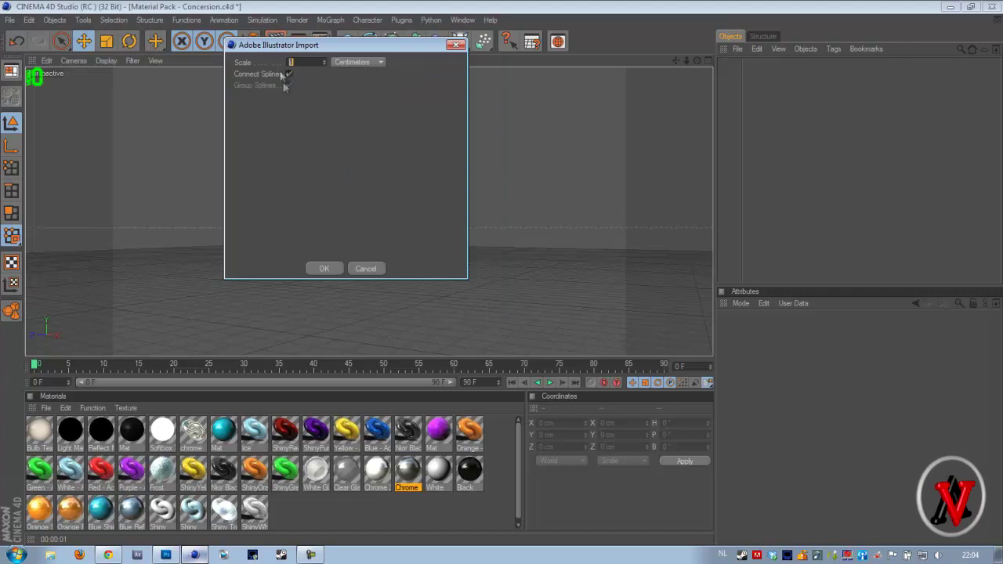
{"action": "left_click", "coordinate": [323, 268]}
- Add an Extrude NURBS object and nest the "2d layer for logo" spline inside it
{"action": "scroll", "coordinate": [501, 258], "scroll_direction": "up", "scroll_amount": 5}
{"action": "left_click_drag", "start_coordinate": [517, 256], "coordinate": [504, 278]}
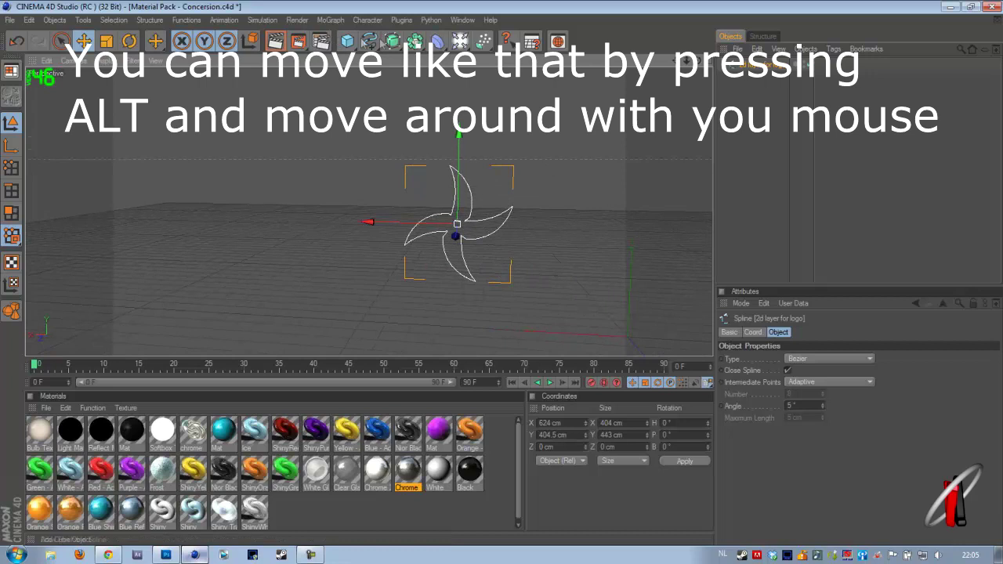
{"action": "left_click_drag", "start_coordinate": [393, 42], "coordinate": [528, 56]}
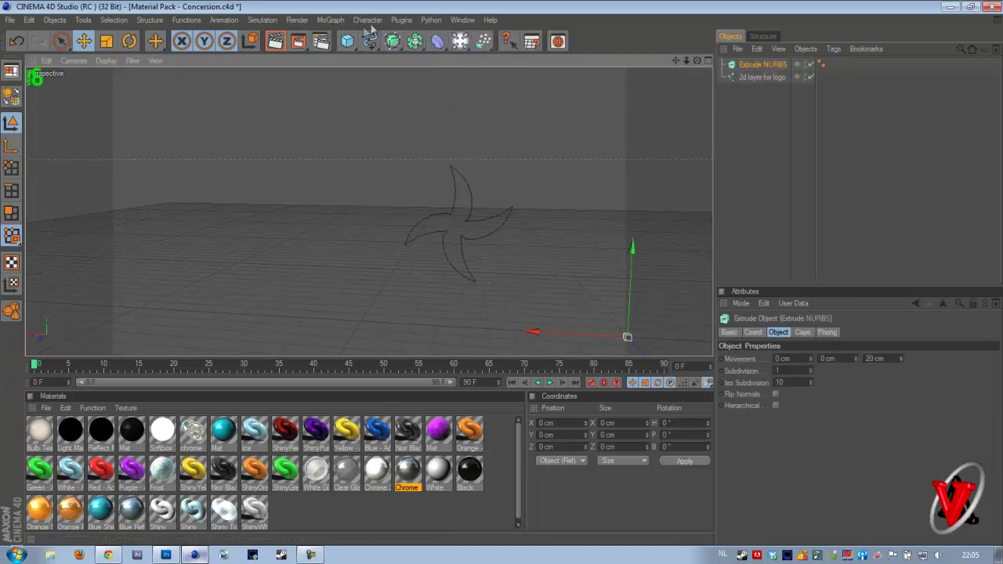
{"action": "left_click_drag", "start_coordinate": [760, 78], "coordinate": [779, 63]}
{"action": "left_click_drag", "start_coordinate": [499, 224], "coordinate": [503, 277]}
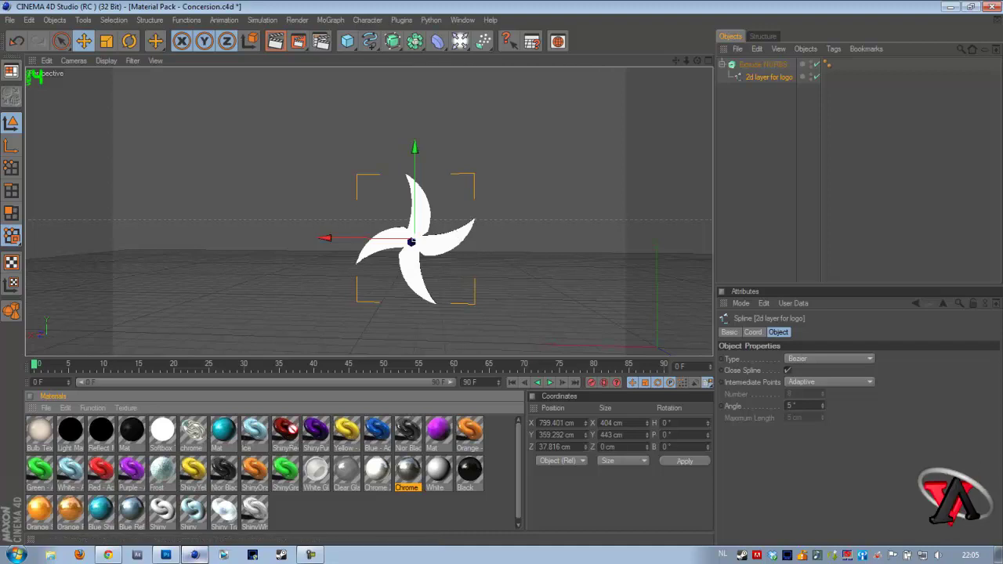
- Apply the ShinyRed material to the extruded pinwheel and preview it by rendering the active view
{"action": "left_click_drag", "start_coordinate": [429, 260], "coordinate": [431, 262]}
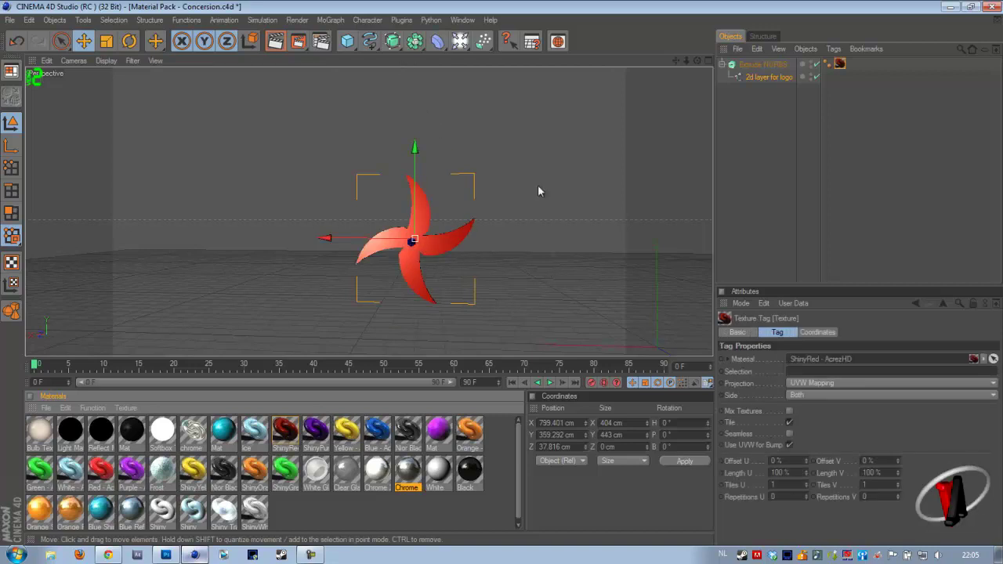
{"action": "left_click", "coordinate": [275, 41]}
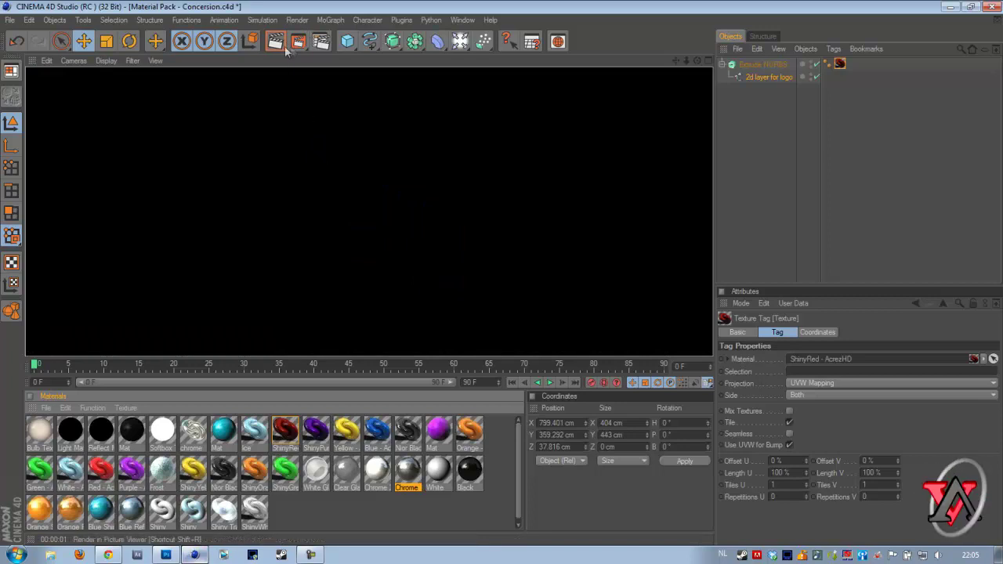
{"action": "left_click", "coordinate": [475, 243]}
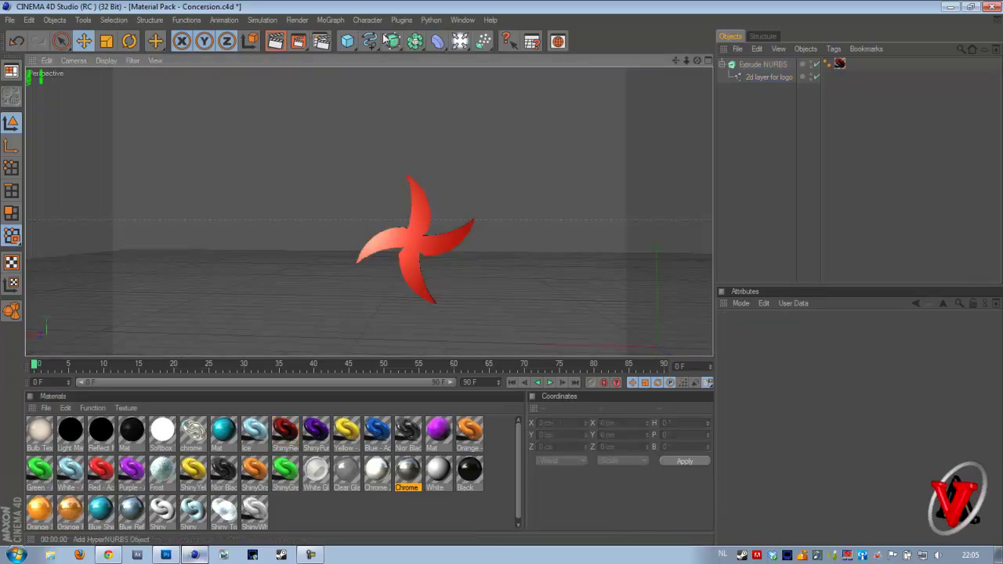
- Add a light and move it over the pinwheel to about X 870 cm, Y 411 cm
{"action": "left_click", "coordinate": [460, 41]}
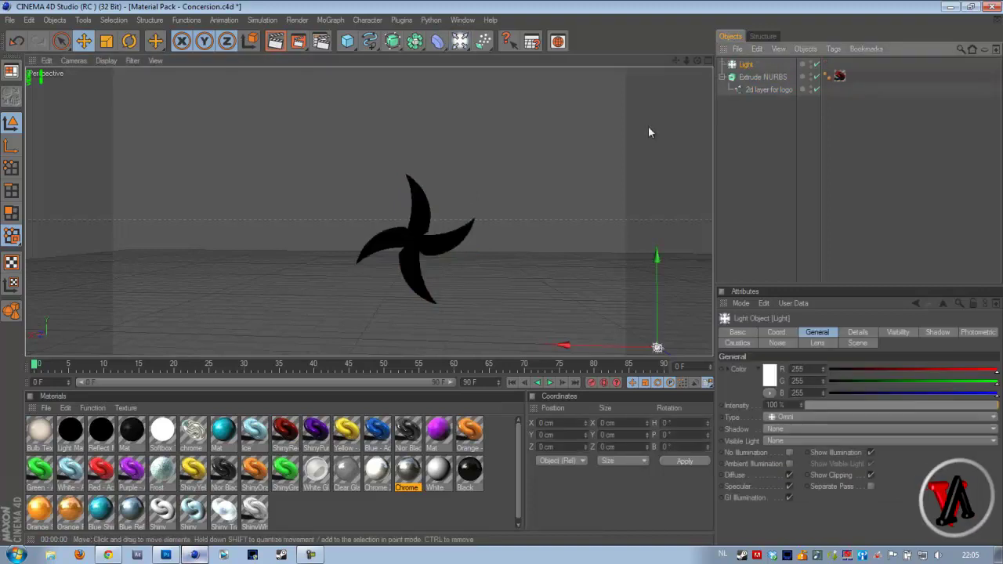
{"action": "left_click_drag", "start_coordinate": [656, 280], "coordinate": [656, 156]}
{"action": "left_click_drag", "start_coordinate": [596, 225], "coordinate": [393, 225]}
{"action": "left_click_drag", "start_coordinate": [500, 278], "coordinate": [436, 279]}
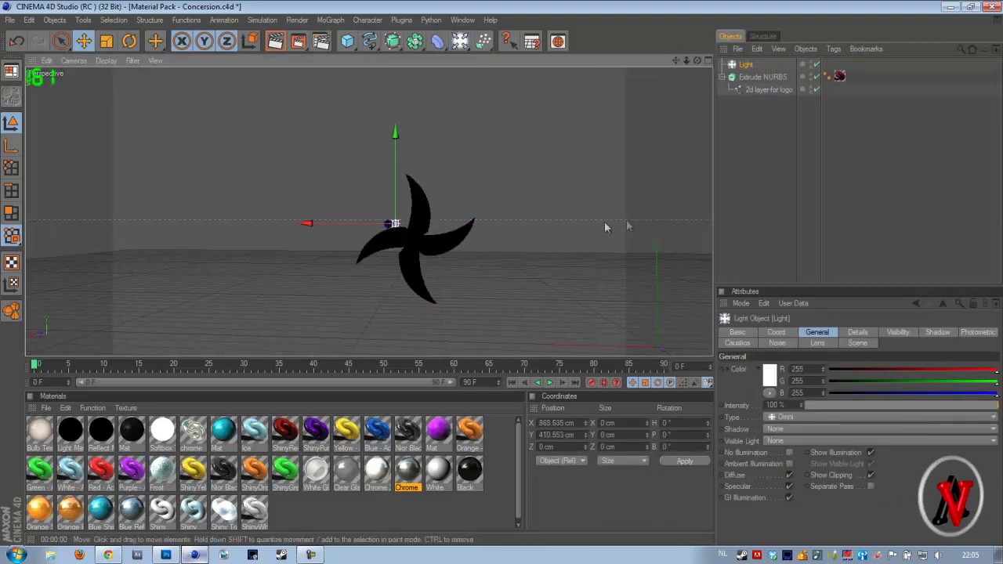
- In the top view, move the light in front of the pinwheel to about Z -38 cm
{"action": "middle_click", "coordinate": [465, 200]}
{"action": "left_click", "coordinate": [661, 164]}
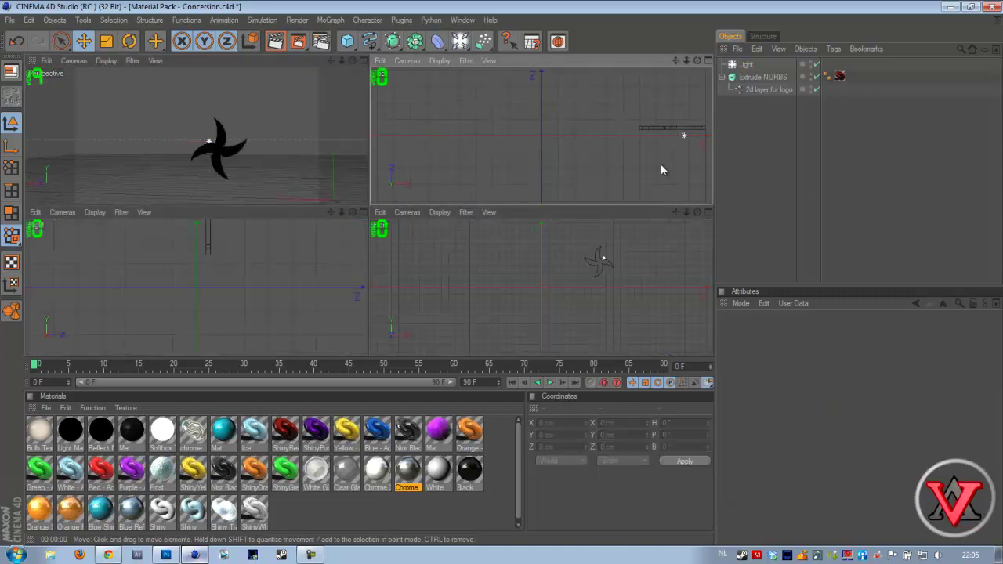
{"action": "middle_click", "coordinate": [661, 164]}
{"action": "left_click", "coordinate": [667, 212]}
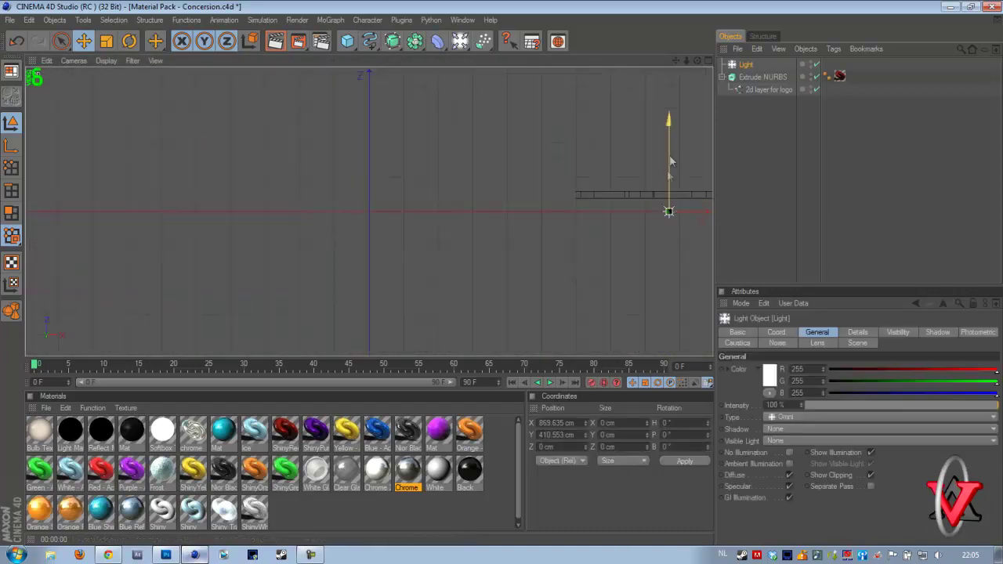
{"action": "left_click_drag", "start_coordinate": [670, 162], "coordinate": [670, 174]}
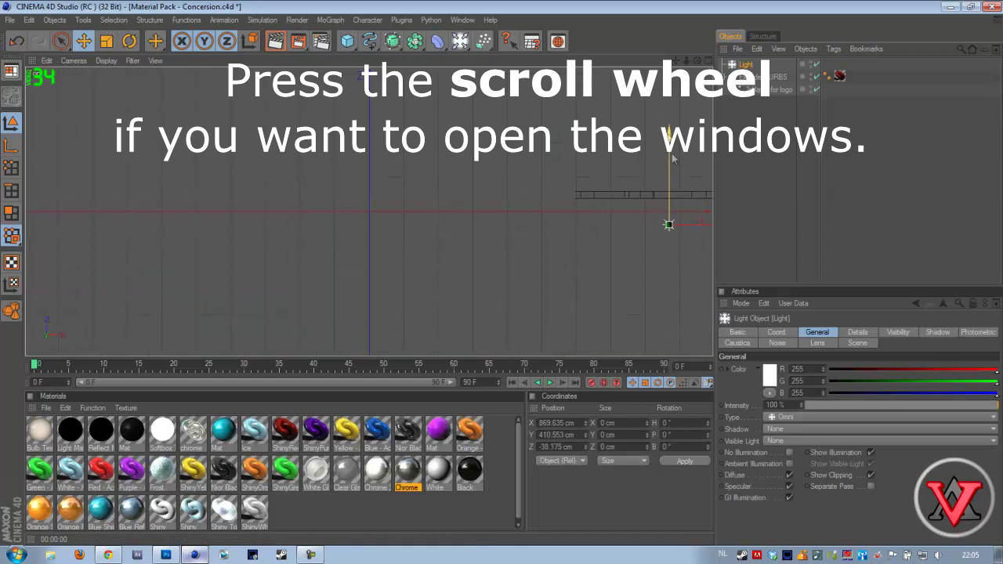
- Shift the light to about X 813 cm and farther in front of the pinwheel to about Z -168 cm
{"action": "middle_click", "coordinate": [637, 228]}
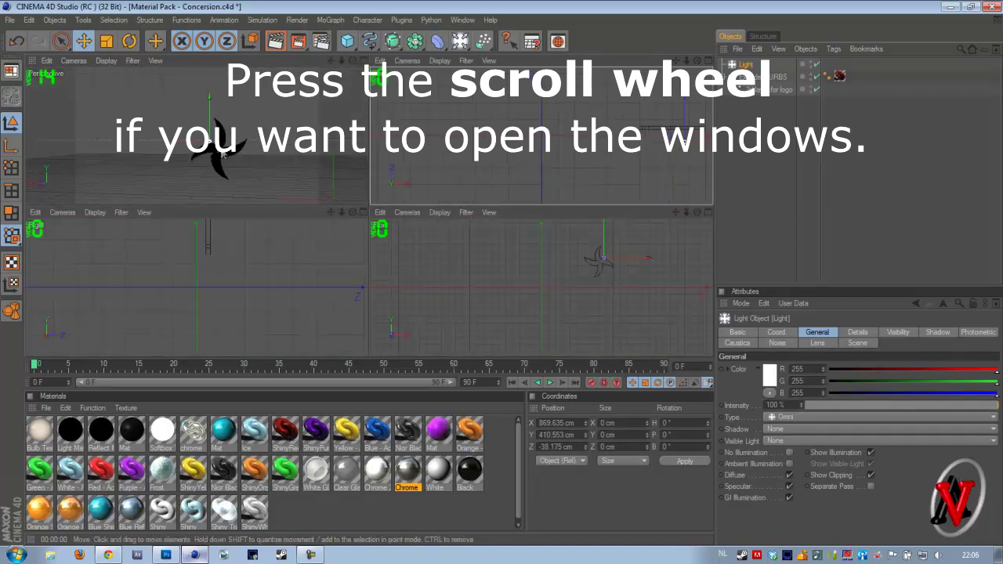
{"action": "left_click_drag", "start_coordinate": [179, 141], "coordinate": [189, 141]}
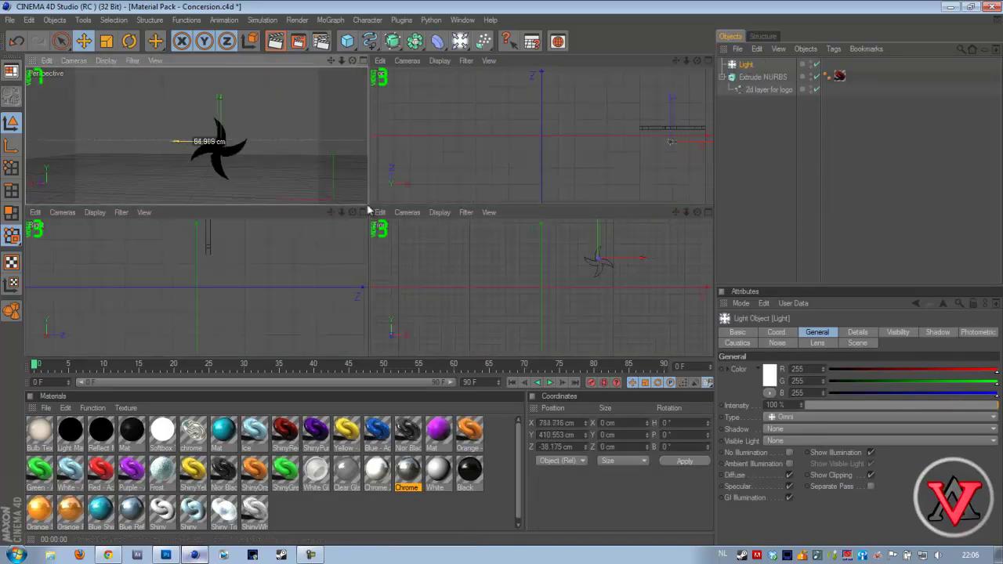
{"action": "left_click", "coordinate": [668, 131]}
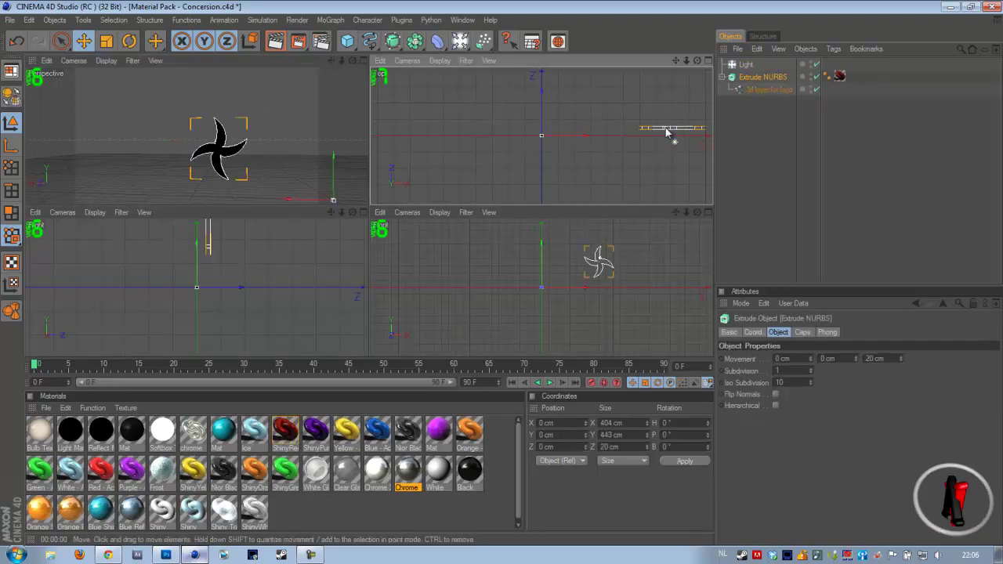
{"action": "left_click", "coordinate": [676, 142]}
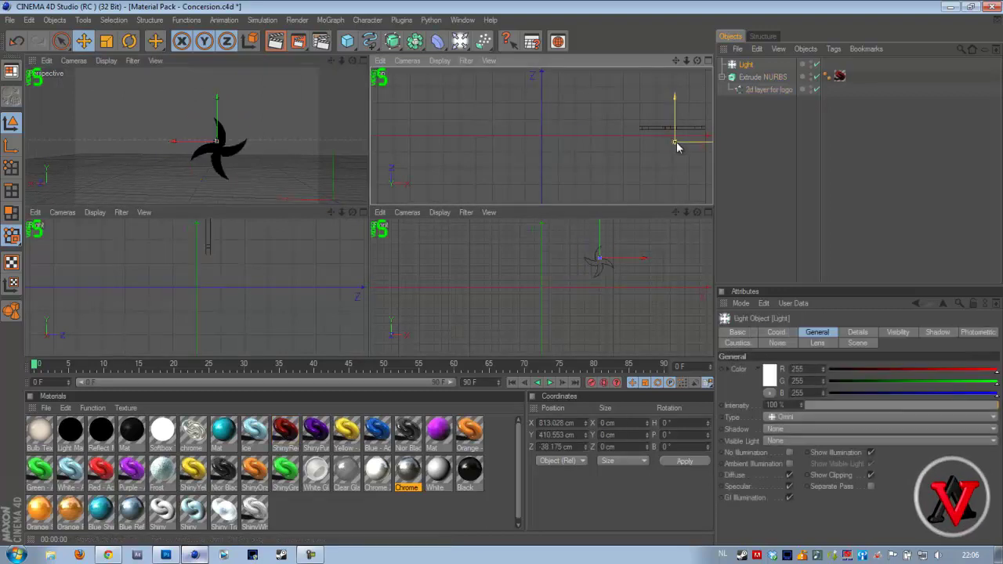
{"action": "left_click_drag", "start_coordinate": [673, 121], "coordinate": [673, 143]}
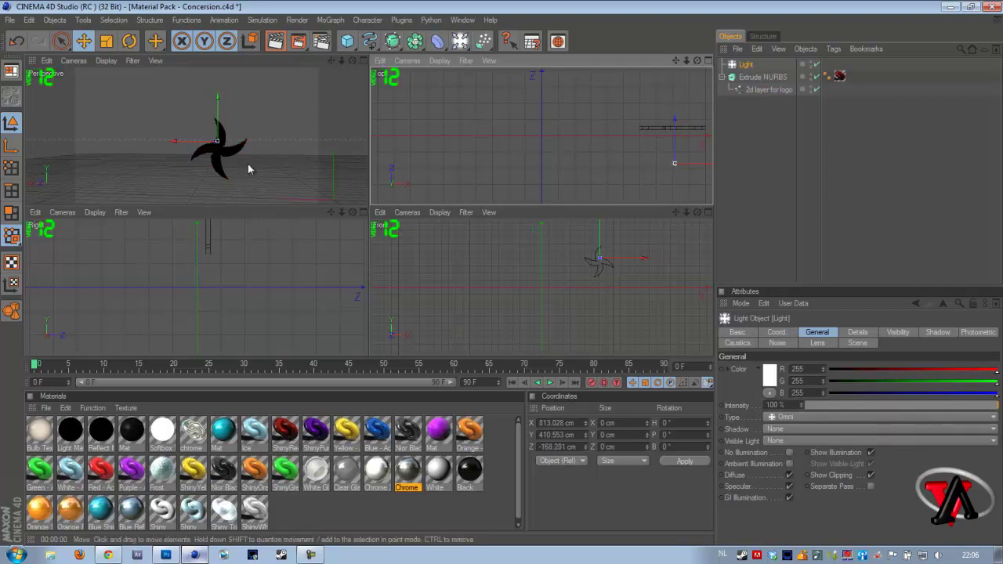
- Lower the light to the pinwheel's centre at about X 784 cm, Y 329 cm, Z -170 cm
{"action": "middle_click", "coordinate": [248, 169]}
{"action": "mouse_move", "coordinate": [494, 274]}
{"action": "left_mouse_down"}
{"action": "mouse_move", "coordinate": [415, 275]}
{"action": "mouse_move", "coordinate": [502, 278]}
{"action": "left_mouse_up"}
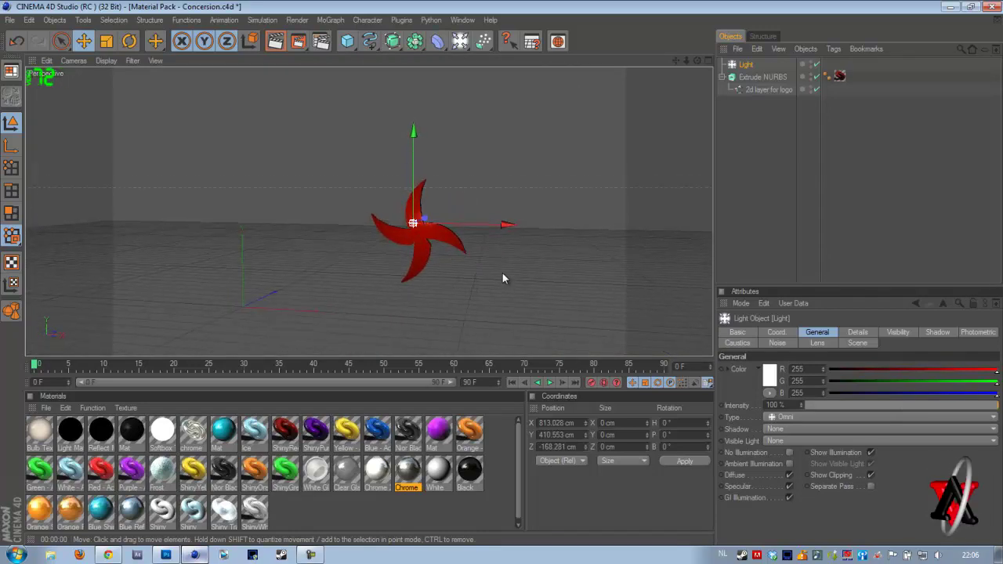
{"action": "left_click_drag", "start_coordinate": [414, 131], "coordinate": [413, 155]}
{"action": "left_click_drag", "start_coordinate": [453, 249], "coordinate": [414, 242]}
{"action": "scroll", "coordinate": [415, 242], "scroll_direction": "down", "scroll_amount": 1}
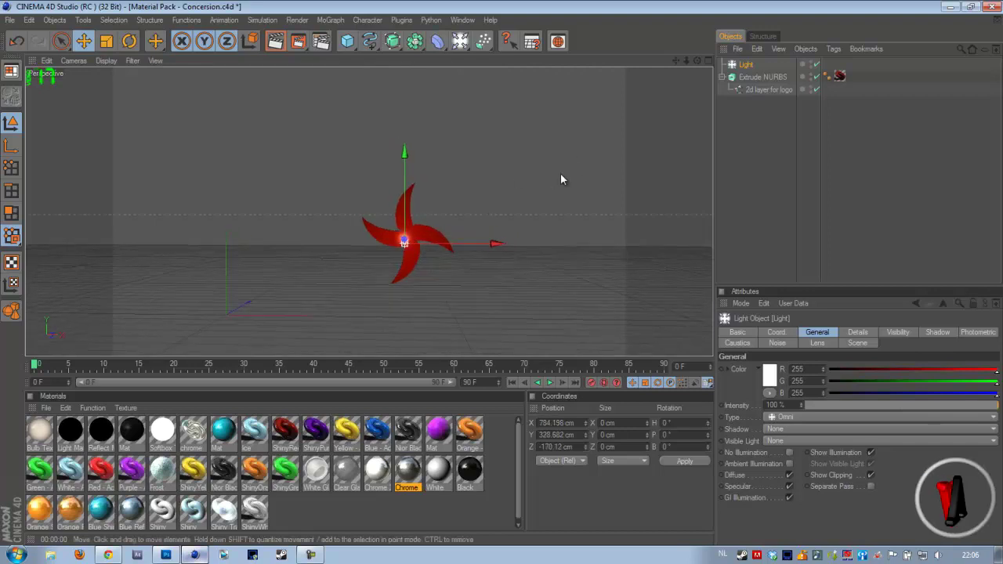
- Pull the light much farther from the pinwheel to about Z -1586 cm and render the perspective view
{"action": "middle_click", "coordinate": [560, 173]}
{"action": "mouse_move", "coordinate": [670, 112]}
{"action": "left_mouse_down"}
{"action": "mouse_move", "coordinate": [501, 206]}
{"action": "mouse_move", "coordinate": [668, 124]}
{"action": "left_mouse_up"}
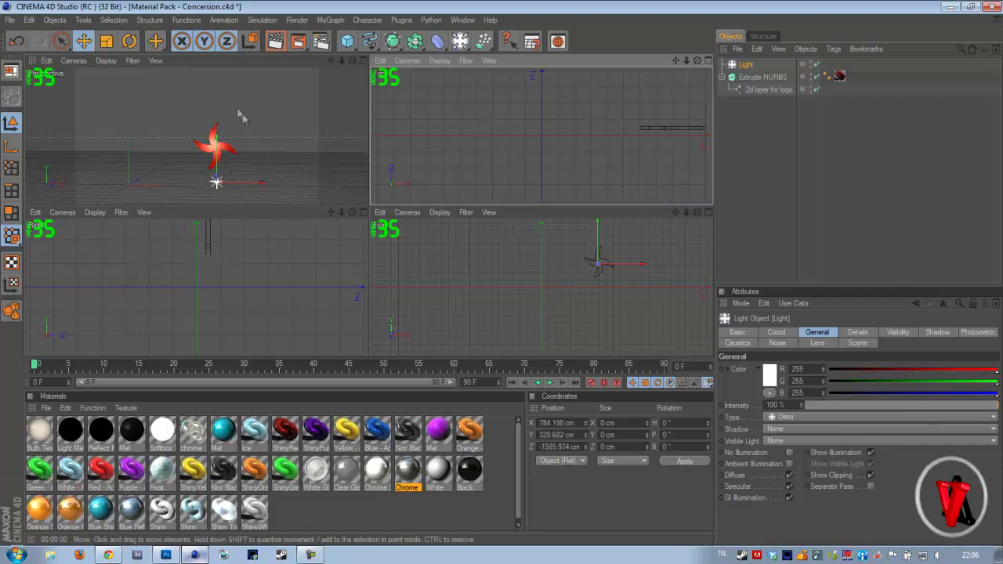
{"action": "middle_click", "coordinate": [243, 113]}
{"action": "left_click", "coordinate": [275, 41]}
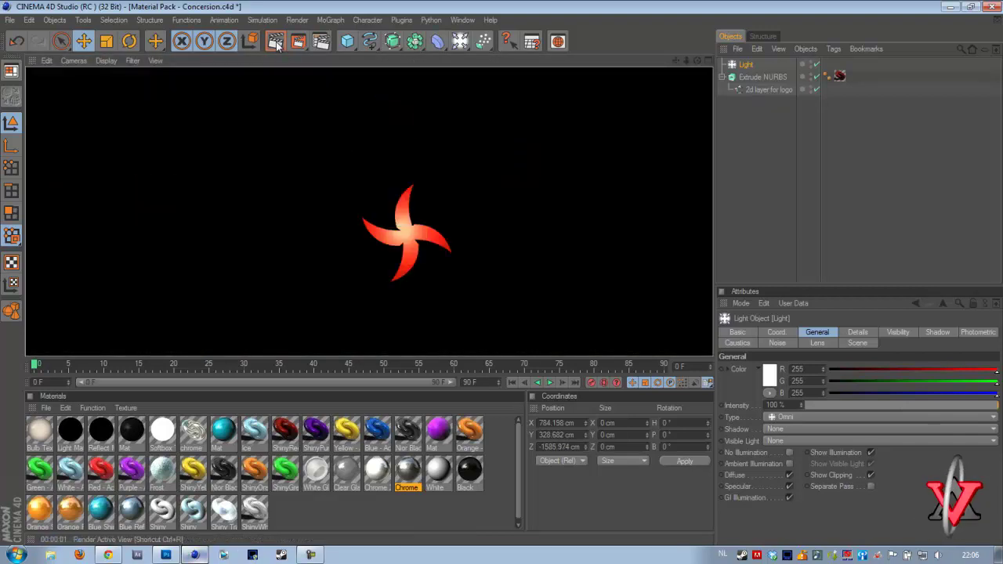
{"action": "left_click", "coordinate": [439, 212]}
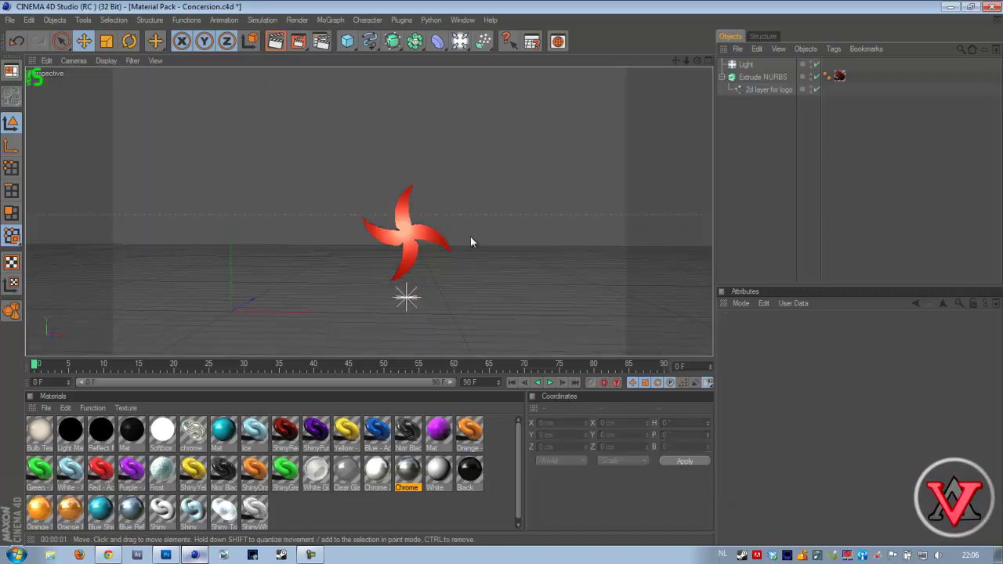
- Set the start cap of the extruded pinwheel to Fillet Cap
{"action": "scroll", "coordinate": [470, 237], "scroll_direction": "up", "scroll_amount": 3}
{"action": "left_click_drag", "start_coordinate": [392, 330], "coordinate": [502, 278]}
{"action": "left_click", "coordinate": [393, 266]}
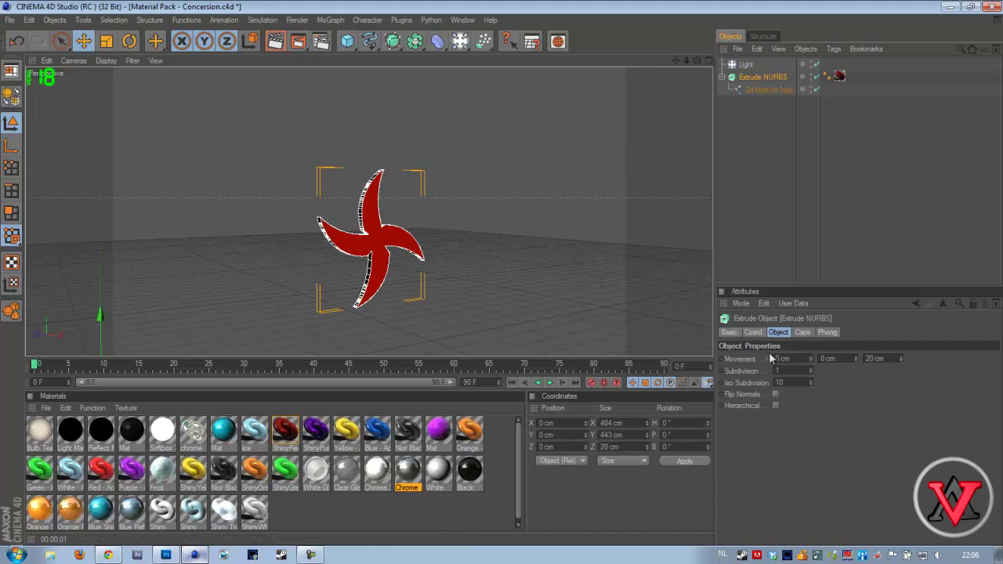
{"action": "left_click", "coordinate": [803, 332]}
{"action": "left_click", "coordinate": [808, 360]}
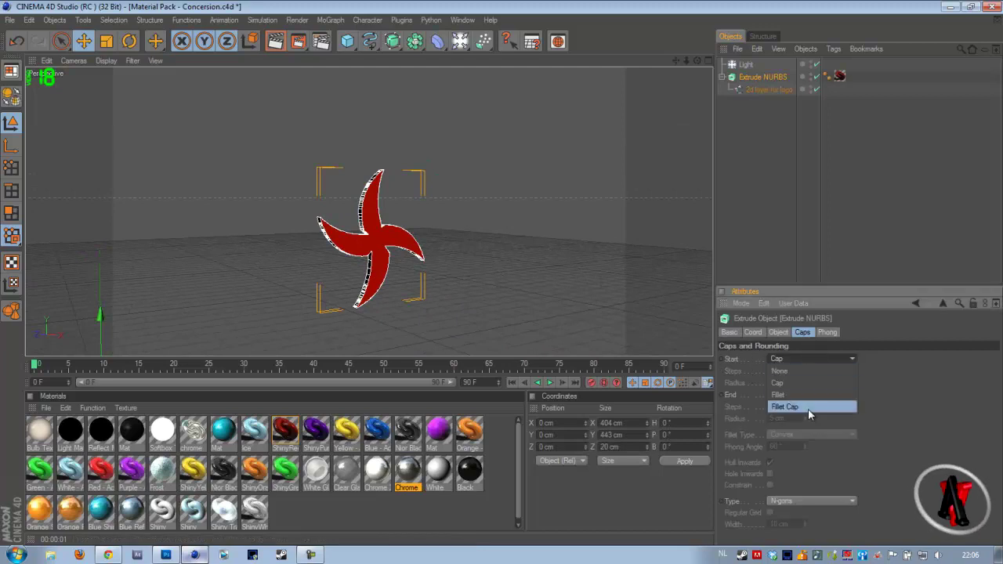
{"action": "left_click", "coordinate": [808, 409]}
{"action": "left_click", "coordinate": [503, 292]}
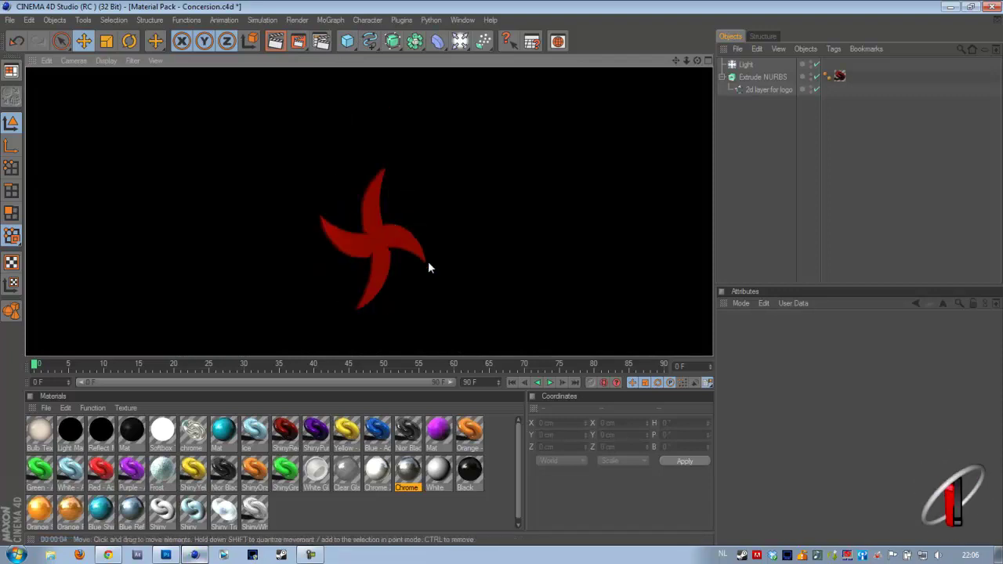
{"action": "scroll", "coordinate": [420, 261], "scroll_direction": "up", "scroll_amount": 3}
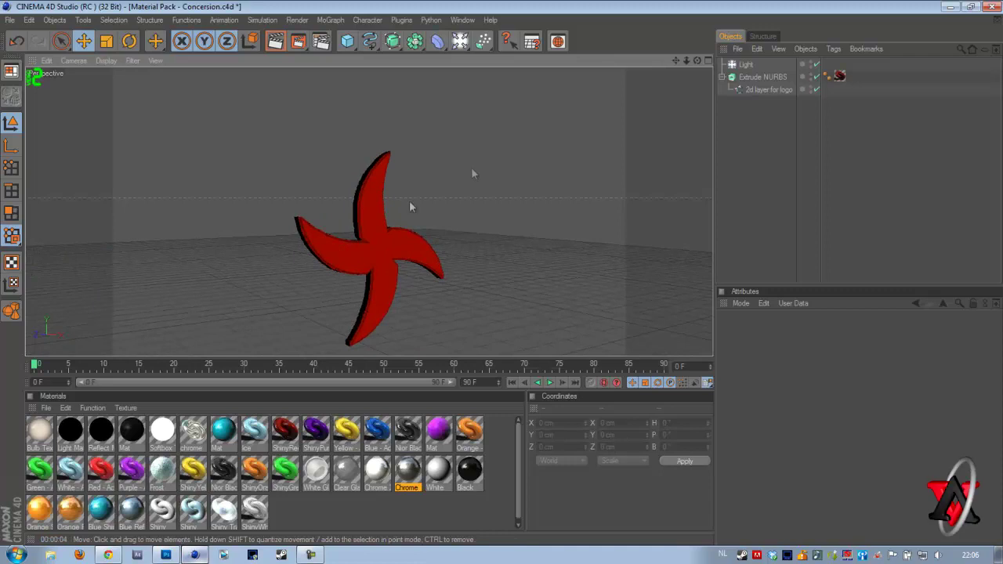
- Duplicate the existing light in the scene
{"action": "left_click", "coordinate": [745, 66]}
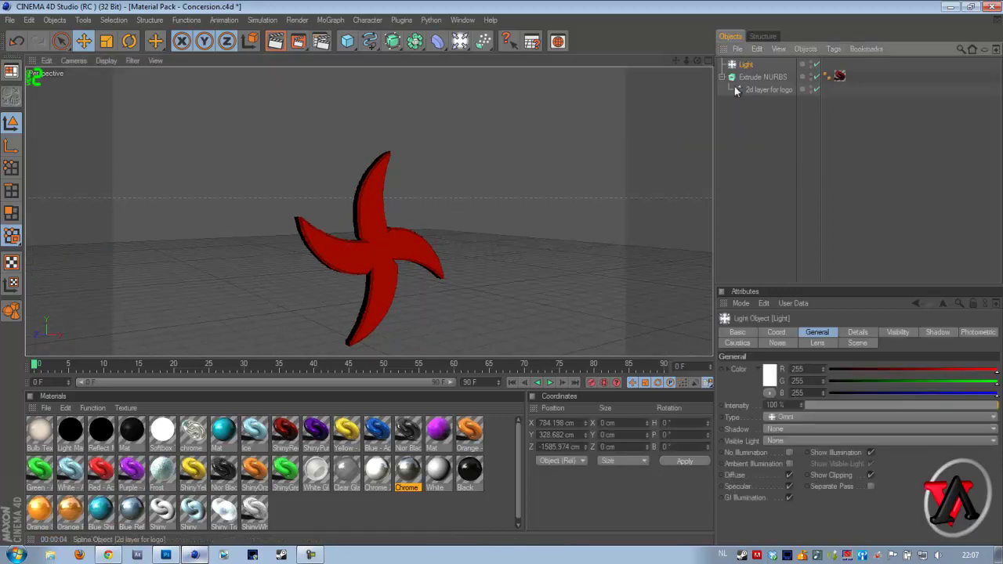
{"action": "key", "text": "ctrl+c"}
{"action": "key", "text": "ctrl+v"}
{"action": "right_click", "coordinate": [510, 208]}
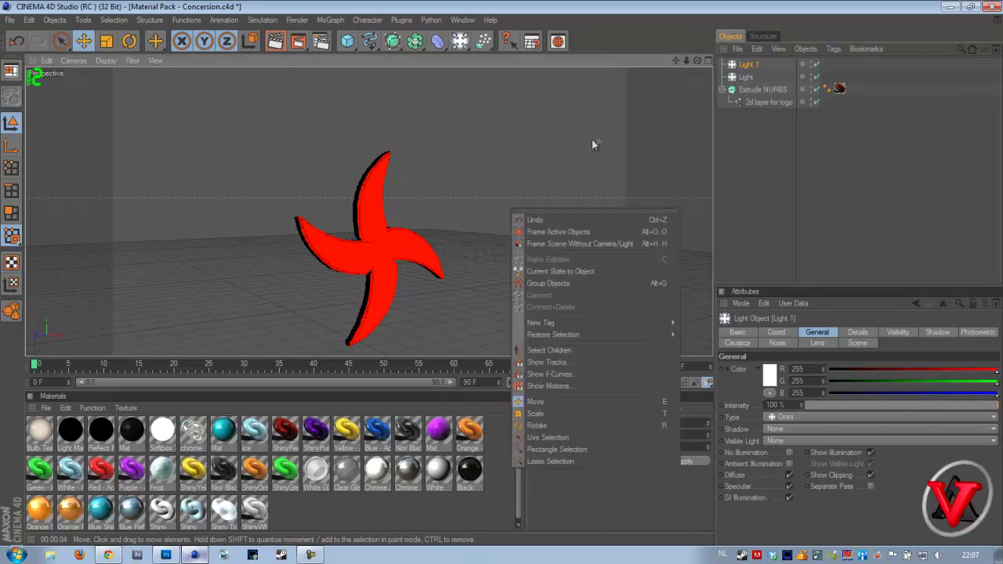
{"action": "left_click", "coordinate": [481, 139]}
- In the top view, move the duplicated light behind the pinwheel to about Z 299 cm
{"action": "middle_click", "coordinate": [482, 139]}
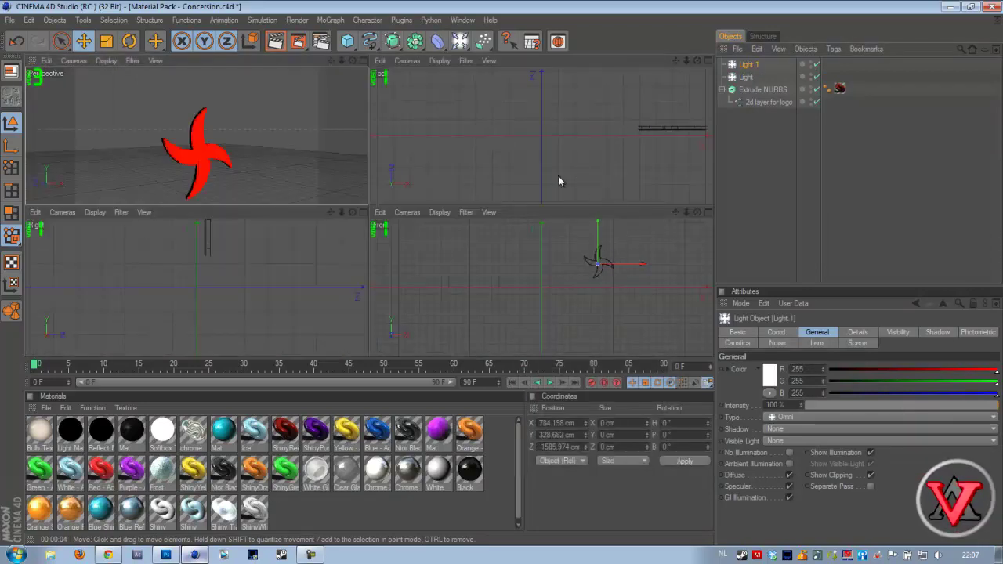
{"action": "scroll", "coordinate": [558, 181], "scroll_direction": "down", "scroll_amount": 5}
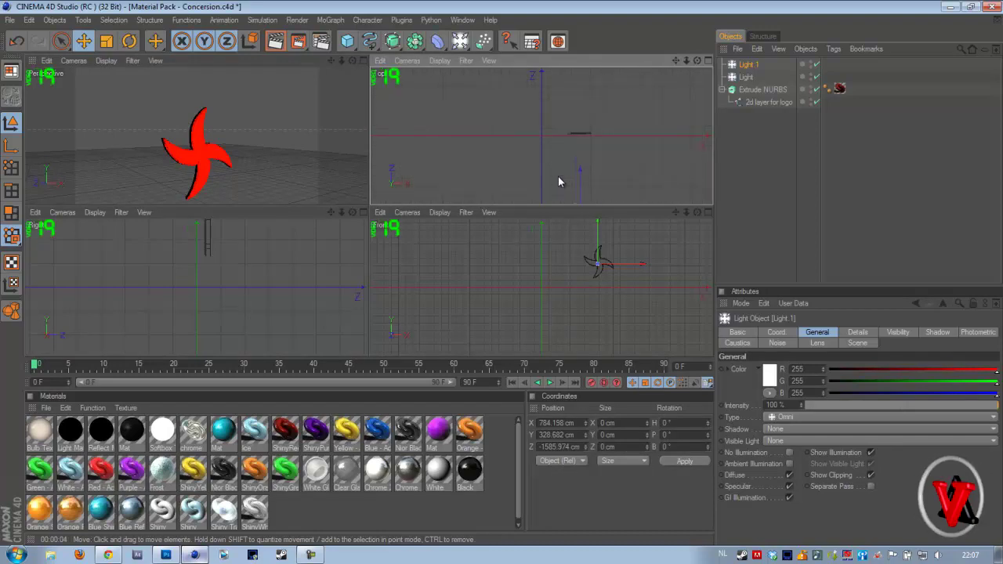
{"action": "scroll", "coordinate": [559, 177], "scroll_direction": "down", "scroll_amount": 1}
{"action": "left_click_drag", "start_coordinate": [566, 174], "coordinate": [567, 121]}
{"action": "left_click_drag", "start_coordinate": [502, 203], "coordinate": [566, 174]}
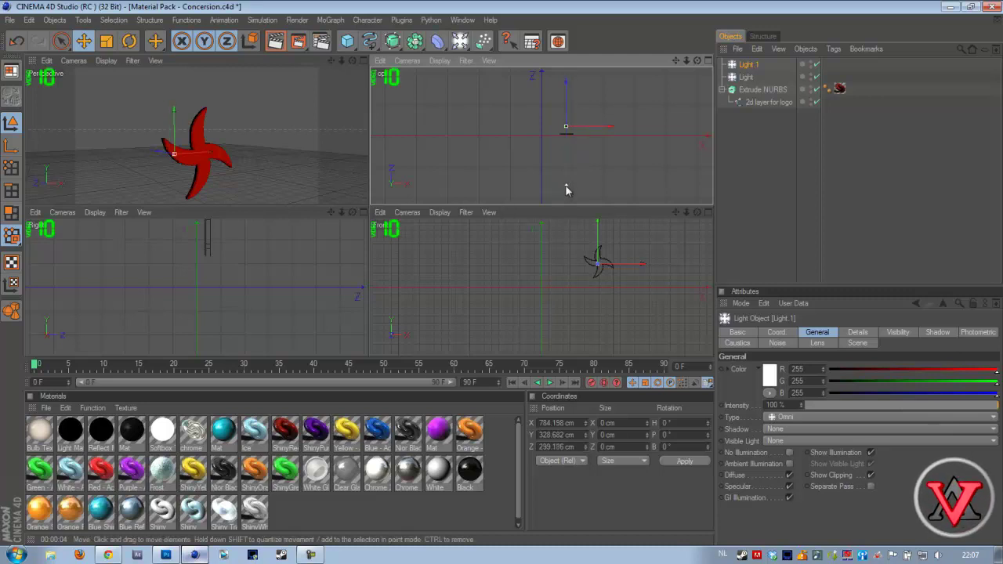
- Move the original light to about X 1085 cm, Z -884 cm in the top view and render the enlarged perspective view
{"action": "left_click", "coordinate": [566, 185]}
{"action": "left_click_drag", "start_coordinate": [568, 174], "coordinate": [502, 205]}
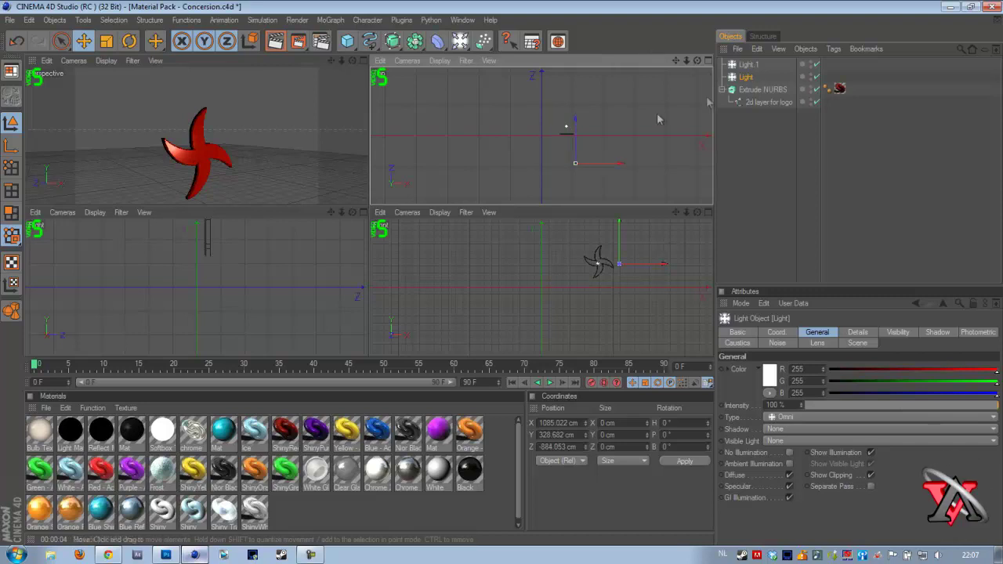
{"action": "middle_click", "coordinate": [277, 154]}
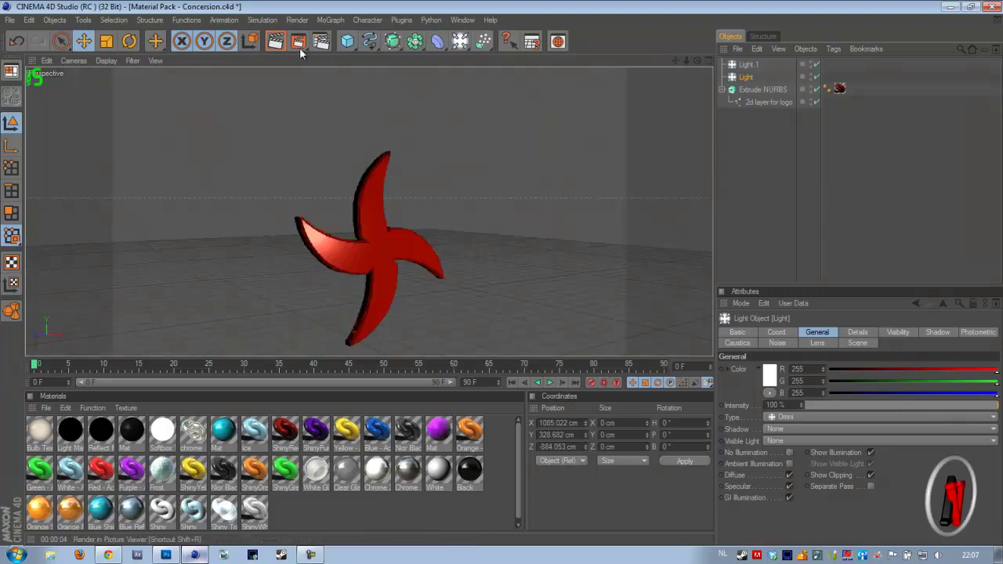
{"action": "left_click", "coordinate": [276, 43]}
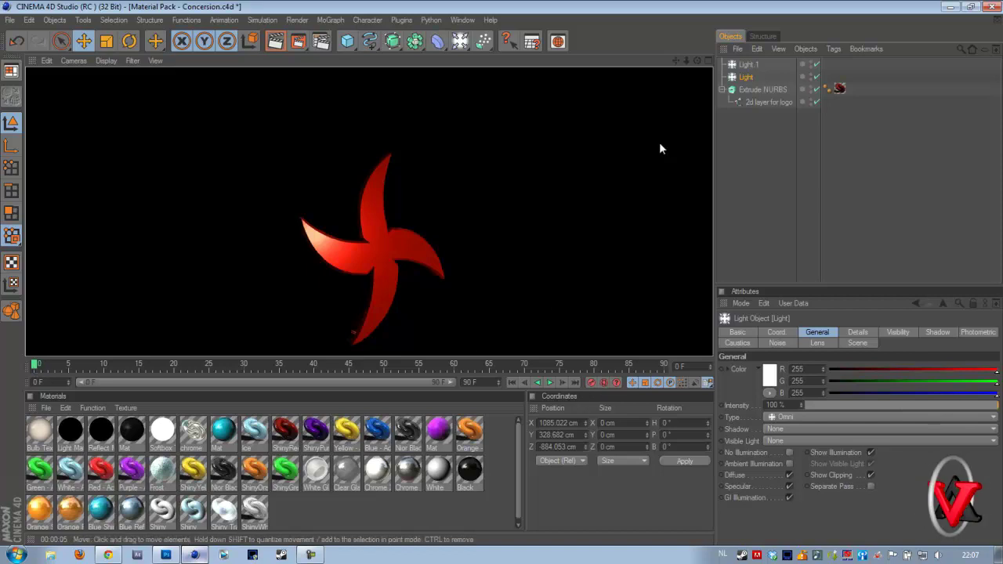
- Activate the Rotate tool and select the "2d layer for logo" spline inside the Extrude NURBS
{"action": "left_click", "coordinate": [368, 257]}
{"action": "left_click", "coordinate": [130, 44]}
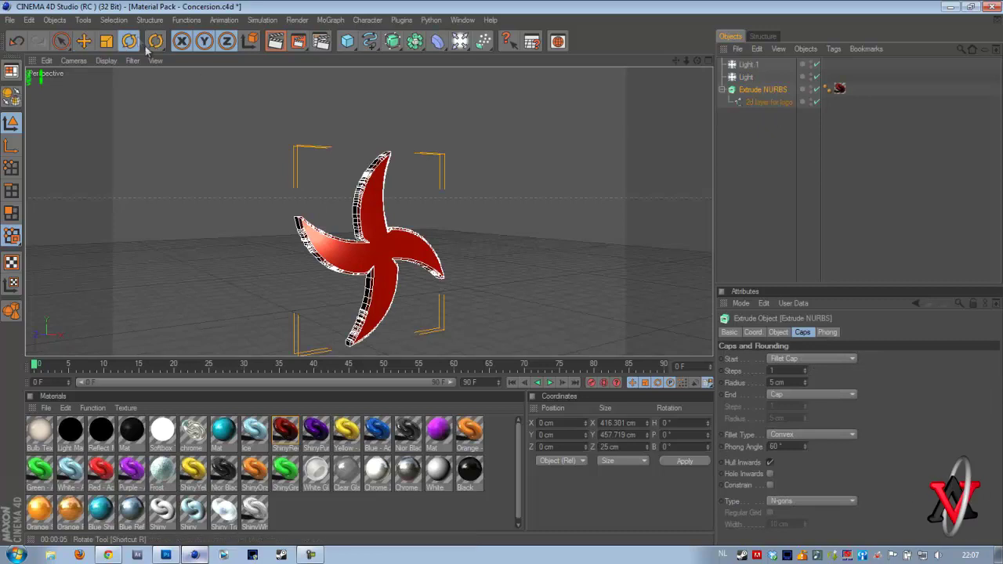
{"action": "scroll", "coordinate": [447, 239], "scroll_direction": "down", "scroll_amount": 5}
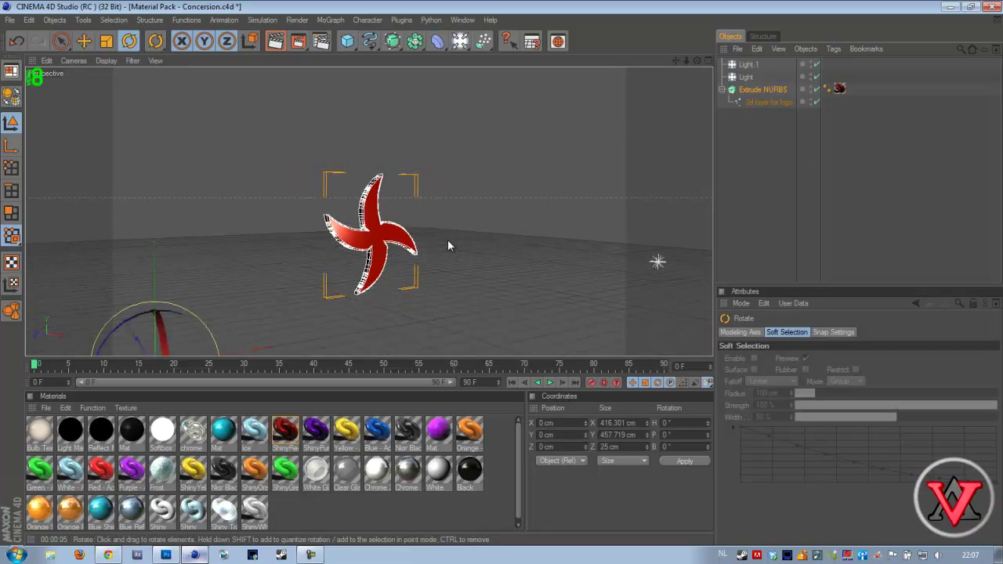
{"action": "left_click", "coordinate": [753, 102]}
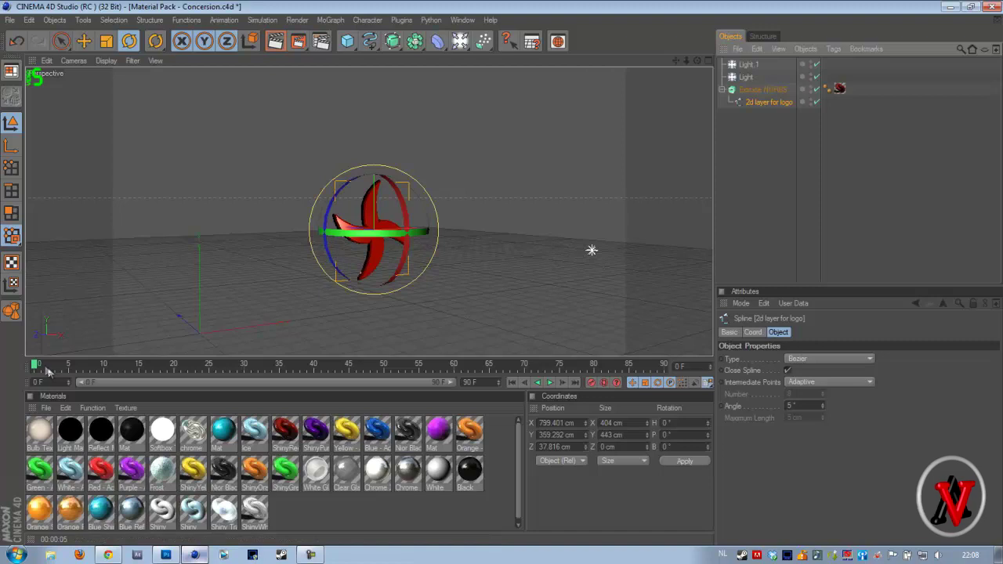
- With automatic keyframing enabled at frame 0, rotate the logo spline to a bank of about 362° at frame 30
{"action": "left_click_drag", "start_coordinate": [37, 366], "coordinate": [236, 386]}
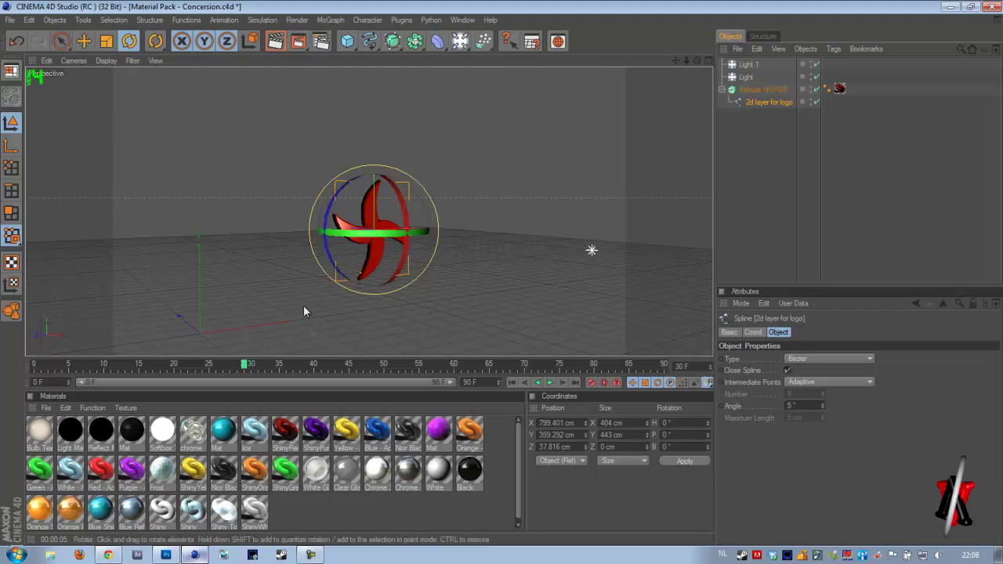
{"action": "left_click_drag", "start_coordinate": [246, 367], "coordinate": [35, 366]}
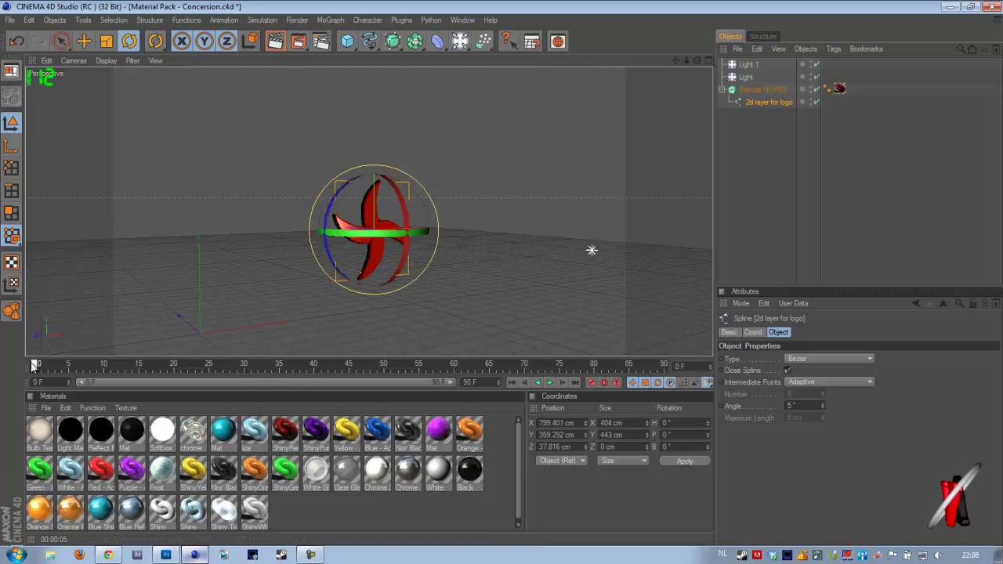
{"action": "left_click", "coordinate": [603, 383]}
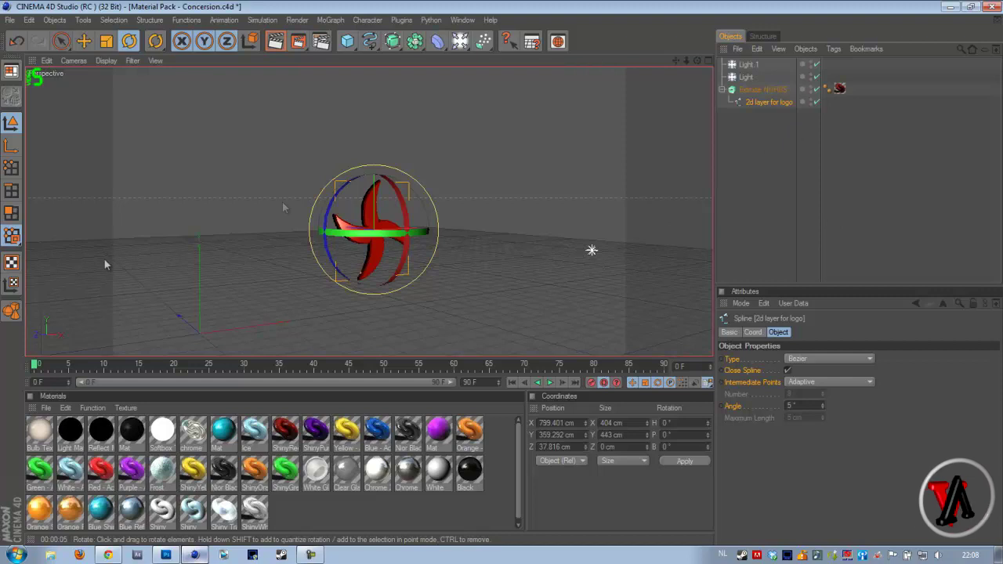
{"action": "left_click_drag", "start_coordinate": [36, 362], "coordinate": [246, 373]}
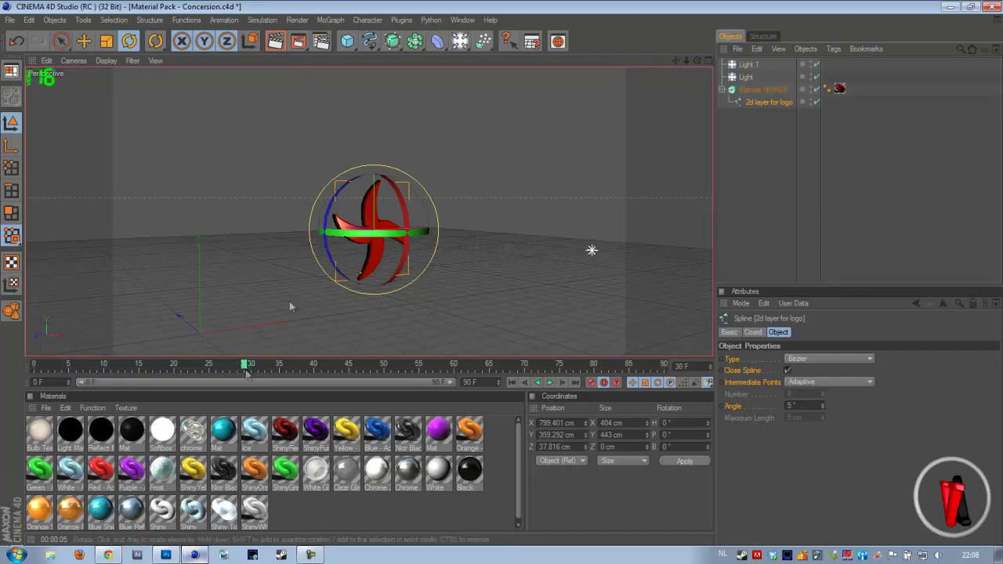
{"action": "left_click_drag", "start_coordinate": [391, 226], "coordinate": [331, 218]}
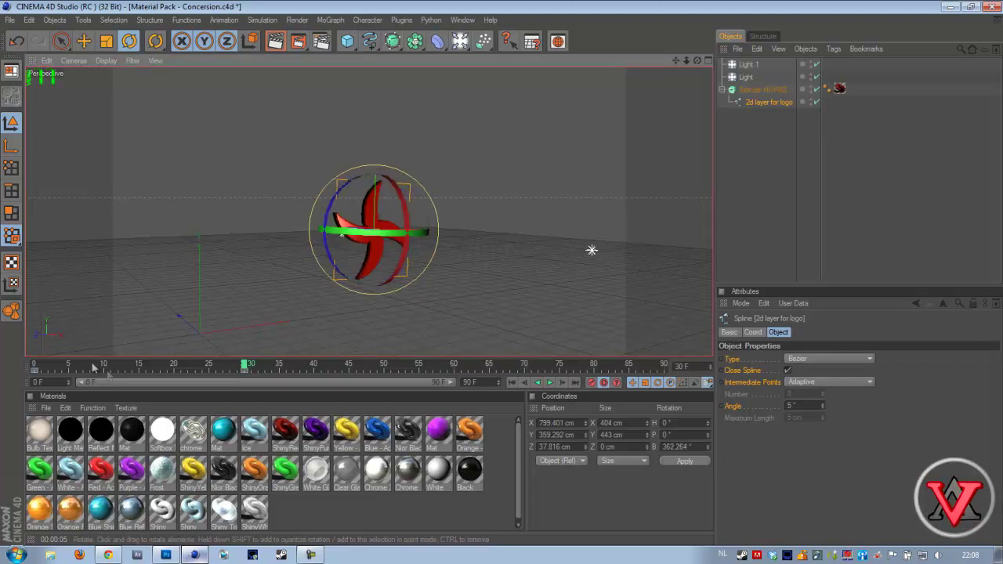
- Turn off automatic keyframing and play the rotation animation forward from frame 0
{"action": "left_click", "coordinate": [603, 383]}
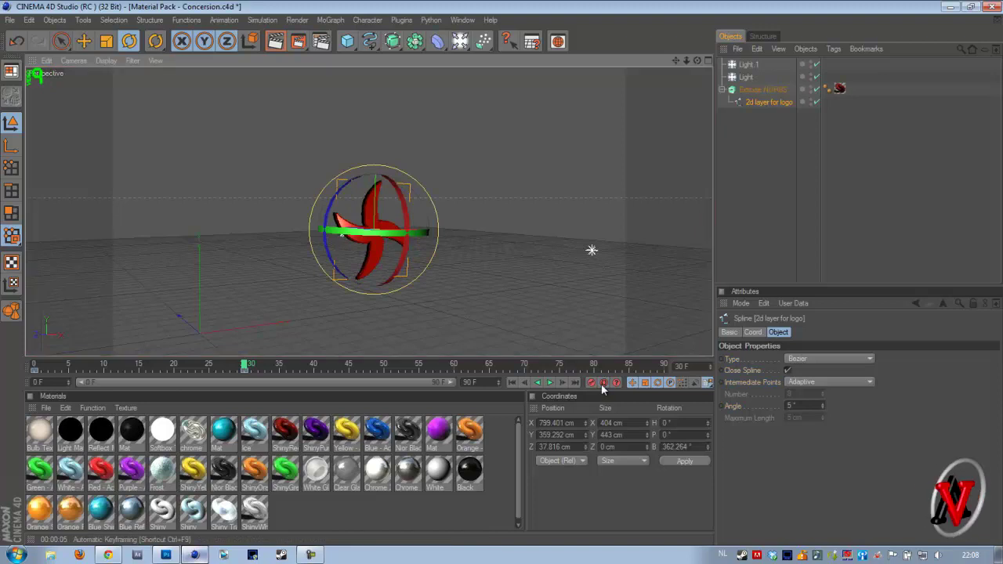
{"action": "left_click_drag", "start_coordinate": [244, 365], "coordinate": [2, 382]}
{"action": "left_click", "coordinate": [549, 382]}
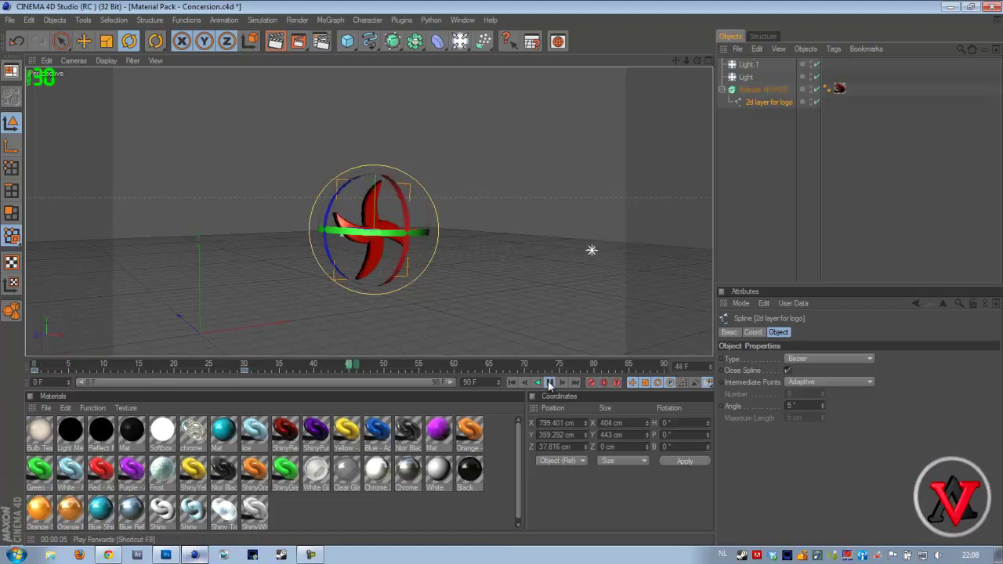